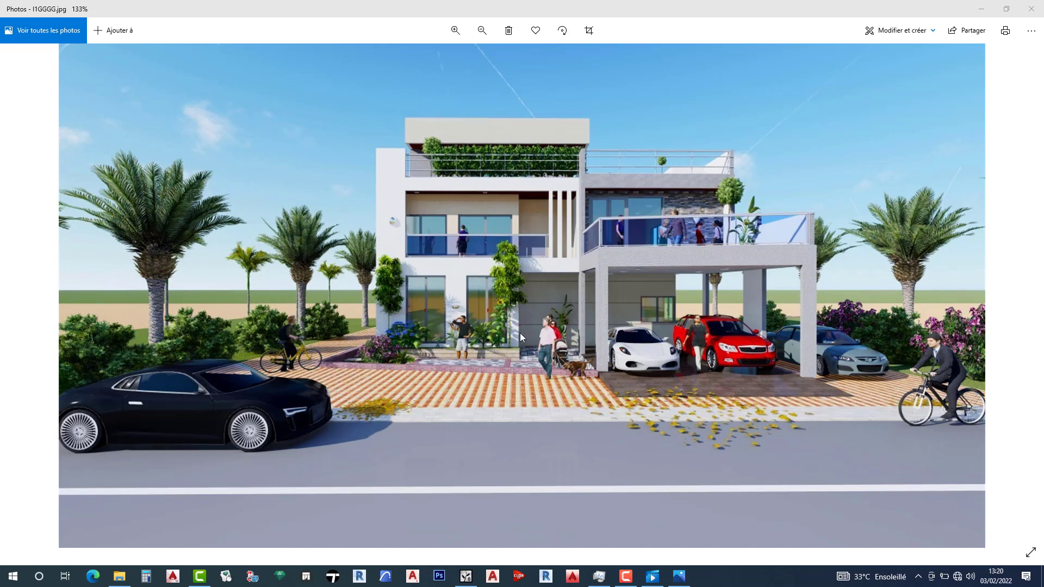
pyautogui.scroll(-1, 539, 299)
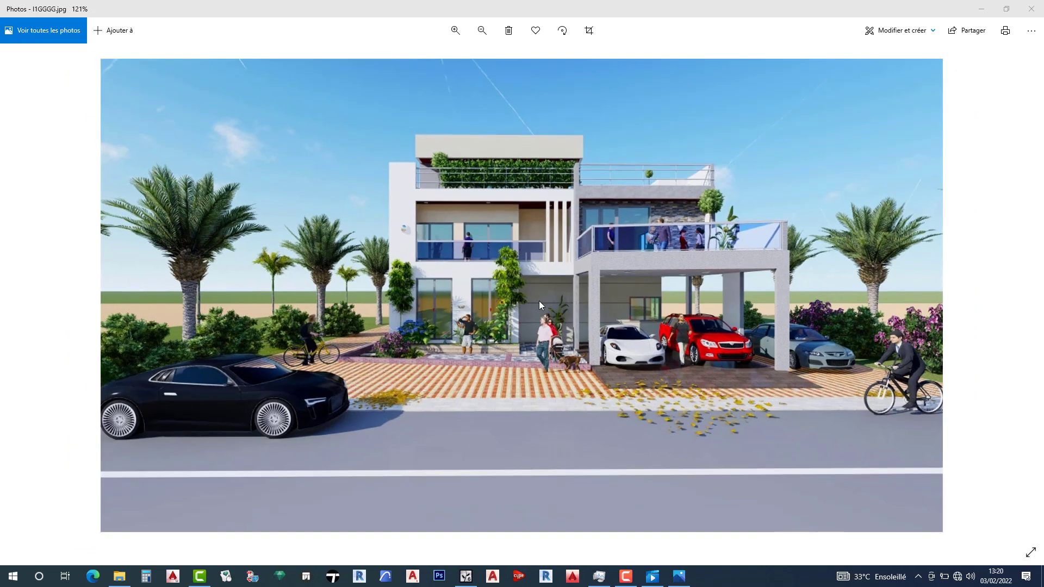
pyautogui.scroll(-1, 539, 303)
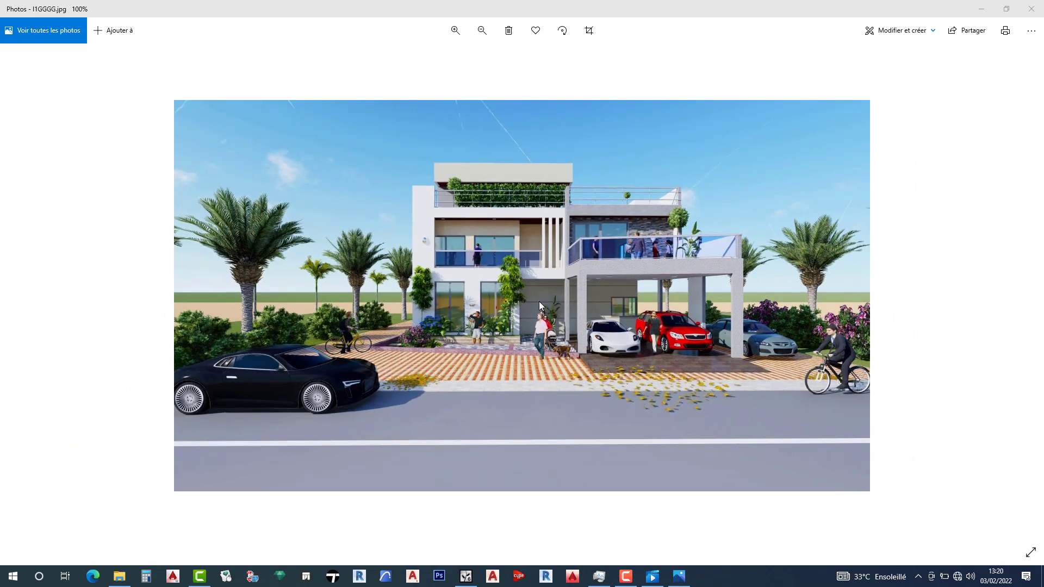
pyautogui.scroll(1, 540, 305)
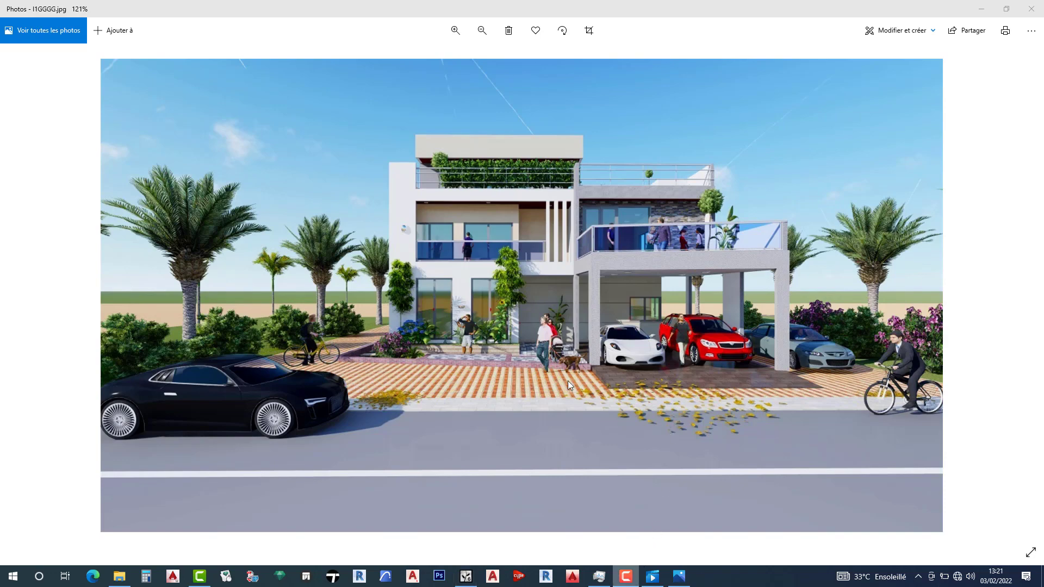
# Switch to Lumion Pro 6.0 and start a new scene from the Plain landscape
pyautogui.hotkey('alt', 'Tab')
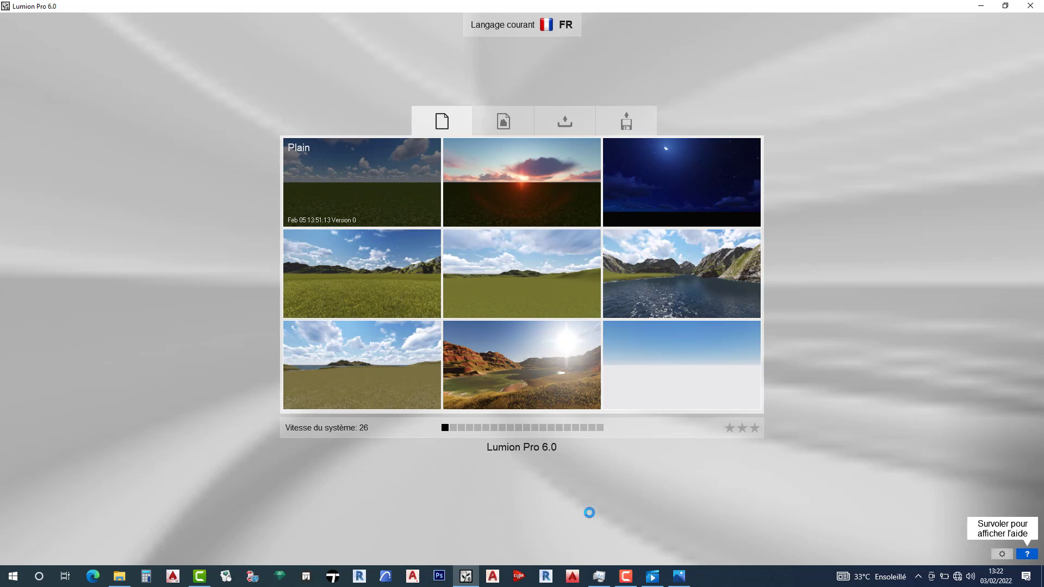
pyautogui.click(471, 582)
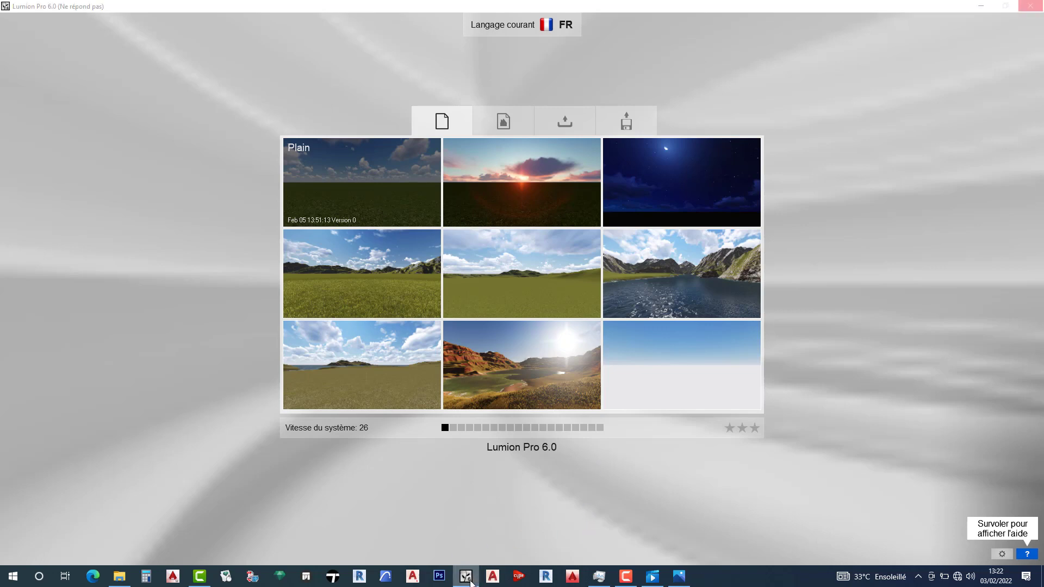
pyautogui.click(624, 578)
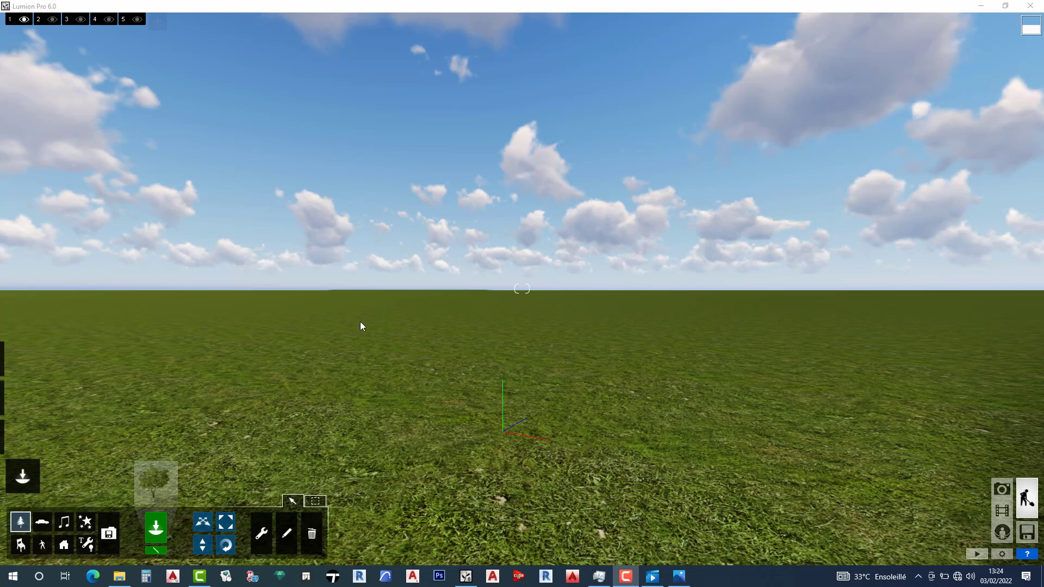
pyautogui.click(540, 11)
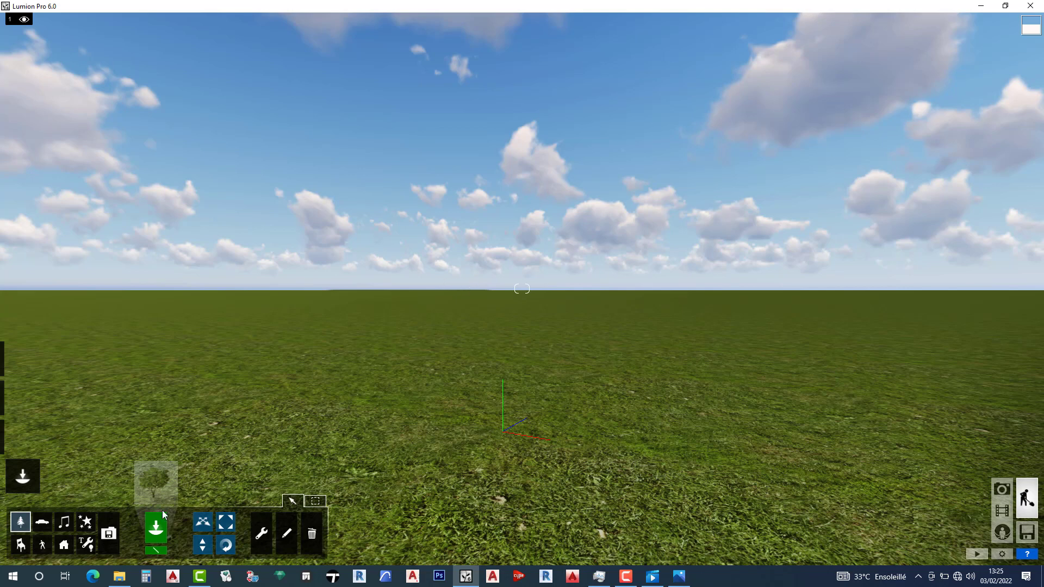
# Start importing a new model and enlarge the file selection dialog to show more folders
pyautogui.click(109, 535)
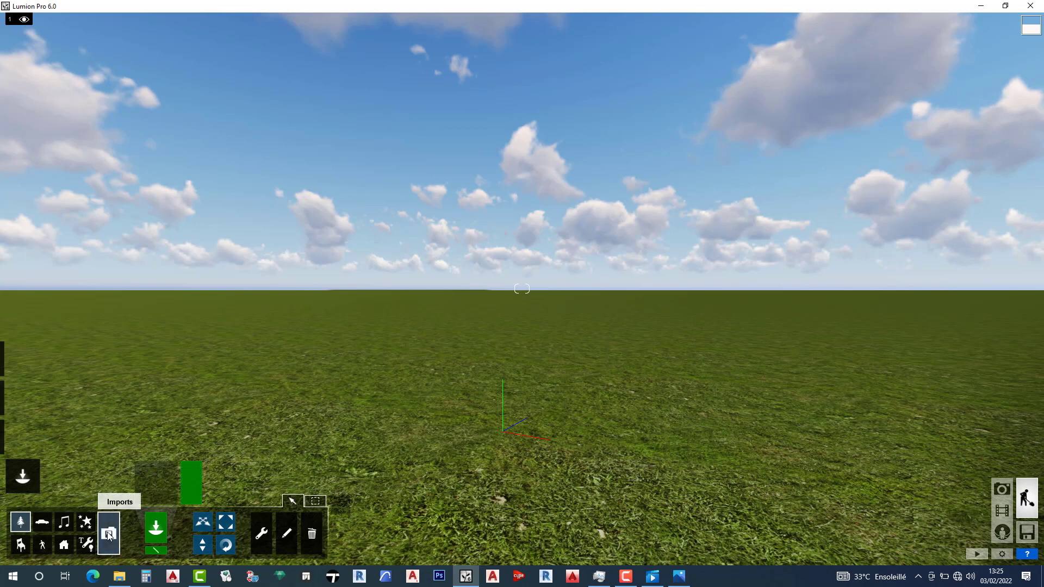
pyautogui.click(192, 484)
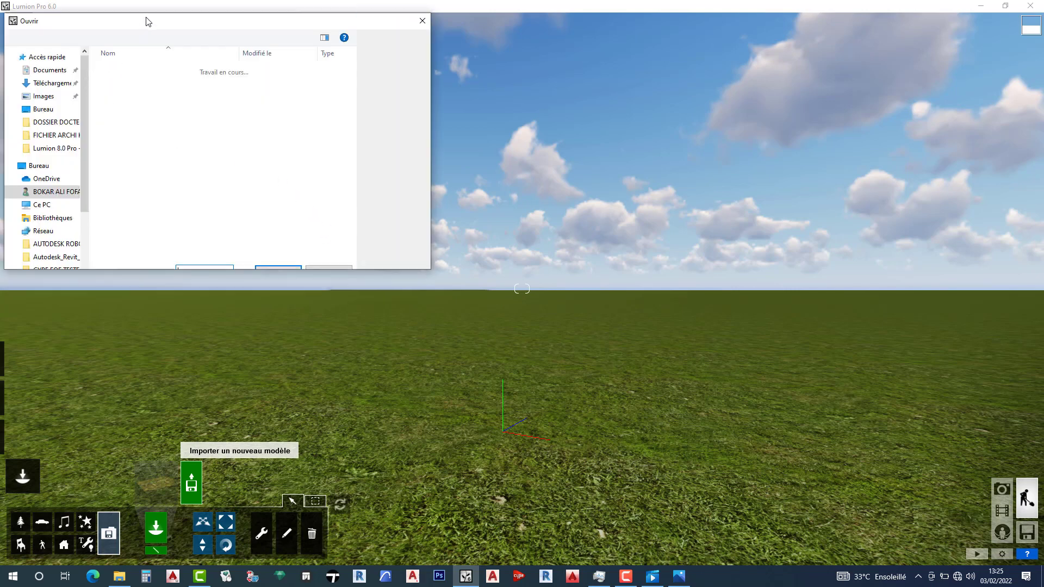
pyautogui.moveTo(147, 16)
pyautogui.mouseDown()
pyautogui.moveTo(205, 26)
pyautogui.moveTo(238, 58)
pyautogui.moveTo(235, 86)
pyautogui.mouseUp()
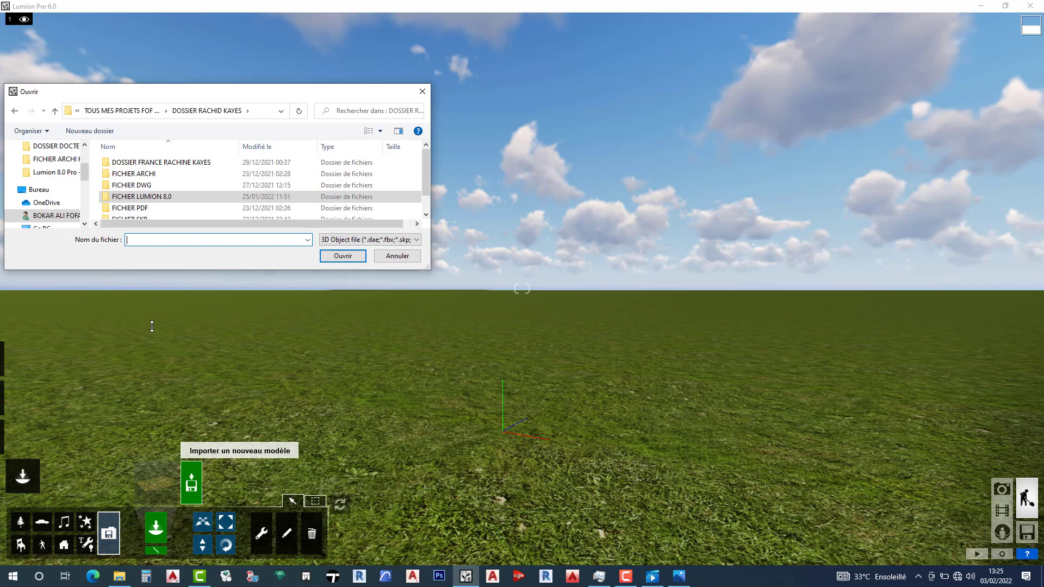
pyautogui.moveTo(151, 327); pyautogui.dragTo(152, 326)
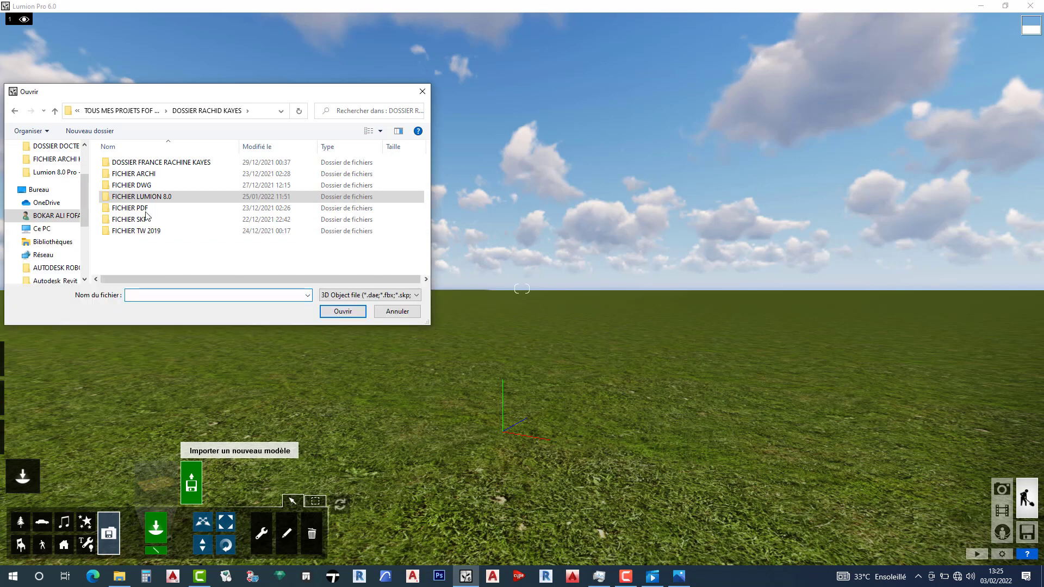
# Browse the client's project folders to FICHIER SKP and choose the house project's .skp file for import
pyautogui.click(116, 111)
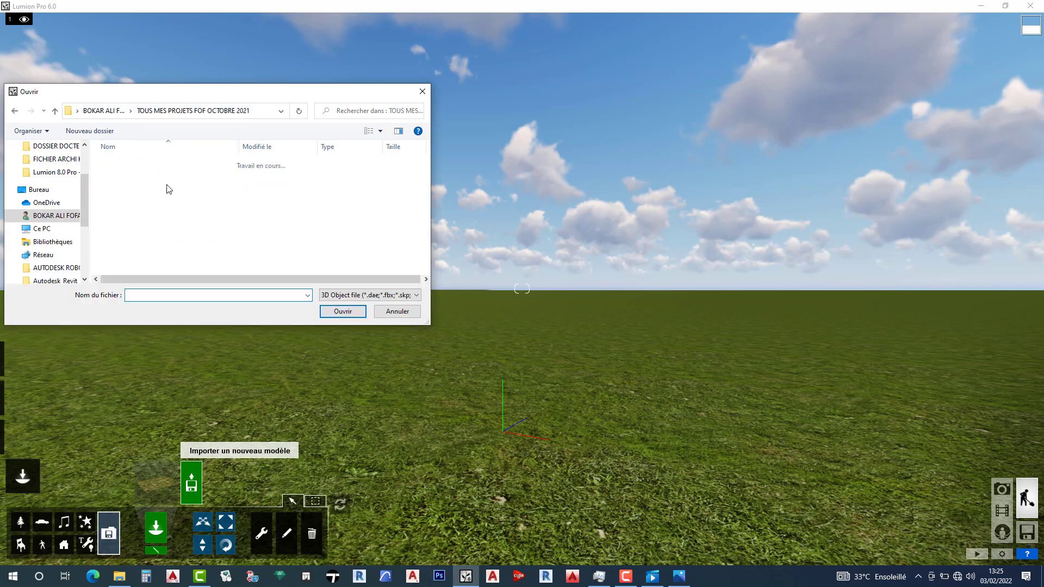
pyautogui.scroll(-2, 173, 227)
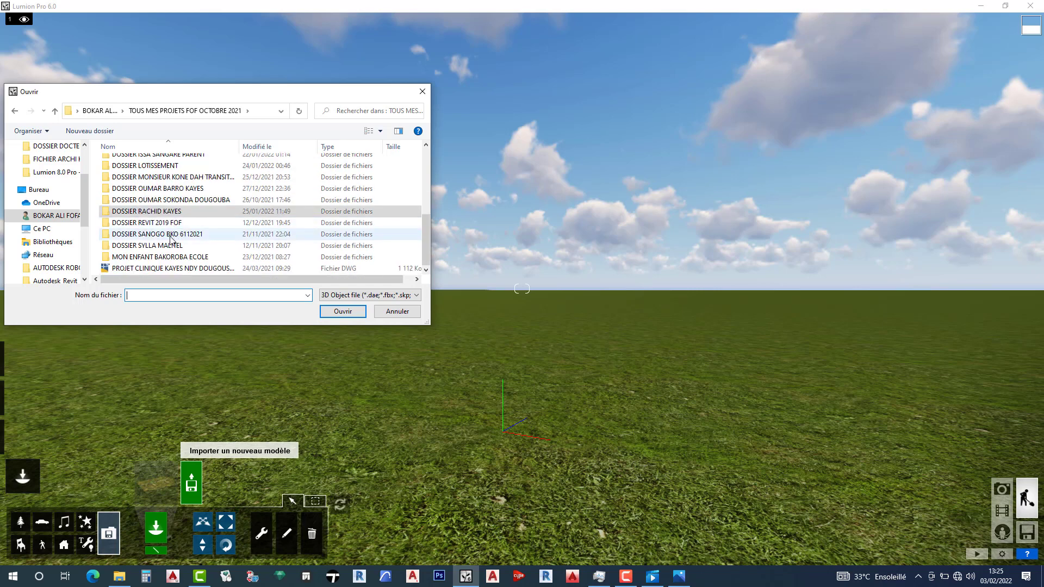
pyautogui.doubleClick(171, 235)
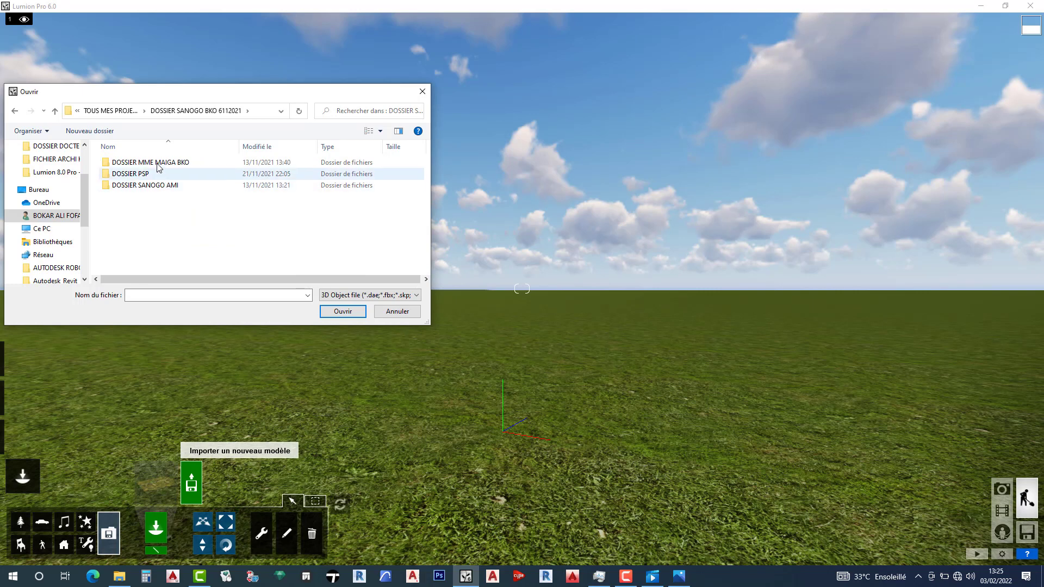
pyautogui.doubleClick(157, 163)
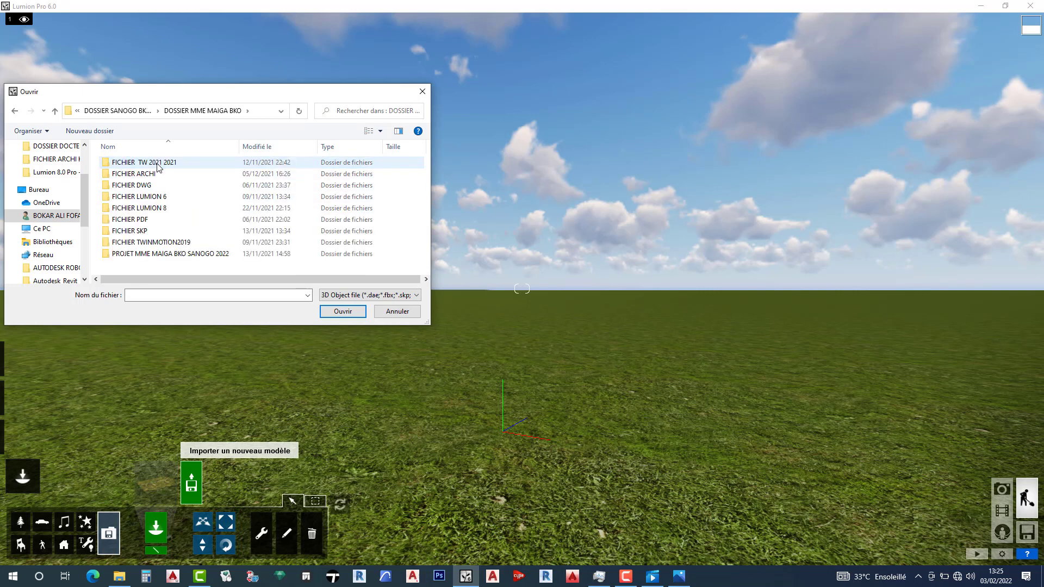
pyautogui.click(148, 232)
pyautogui.doubleClick(148, 231)
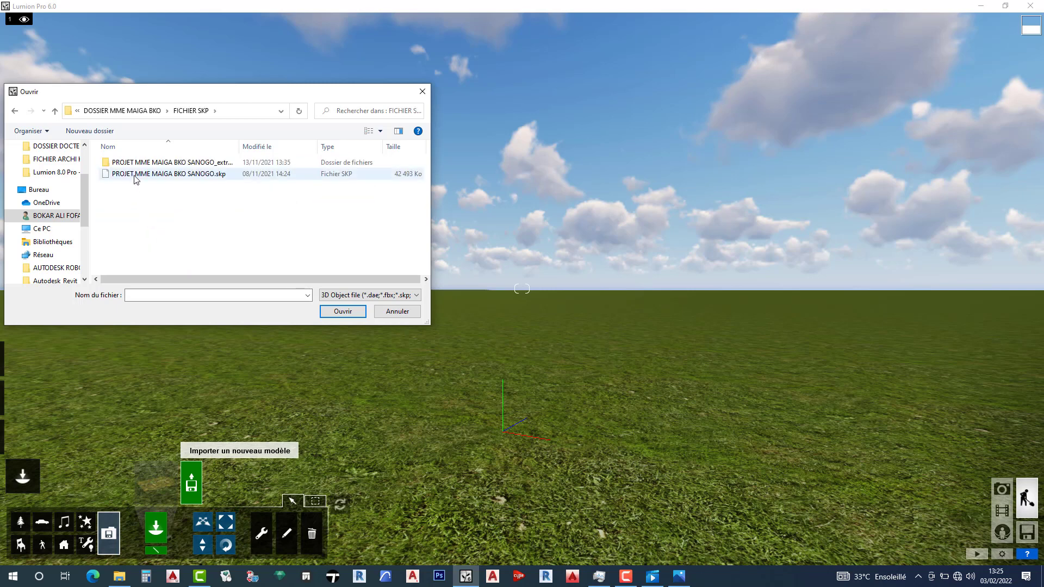
pyautogui.click(135, 176)
pyautogui.doubleClick(135, 176)
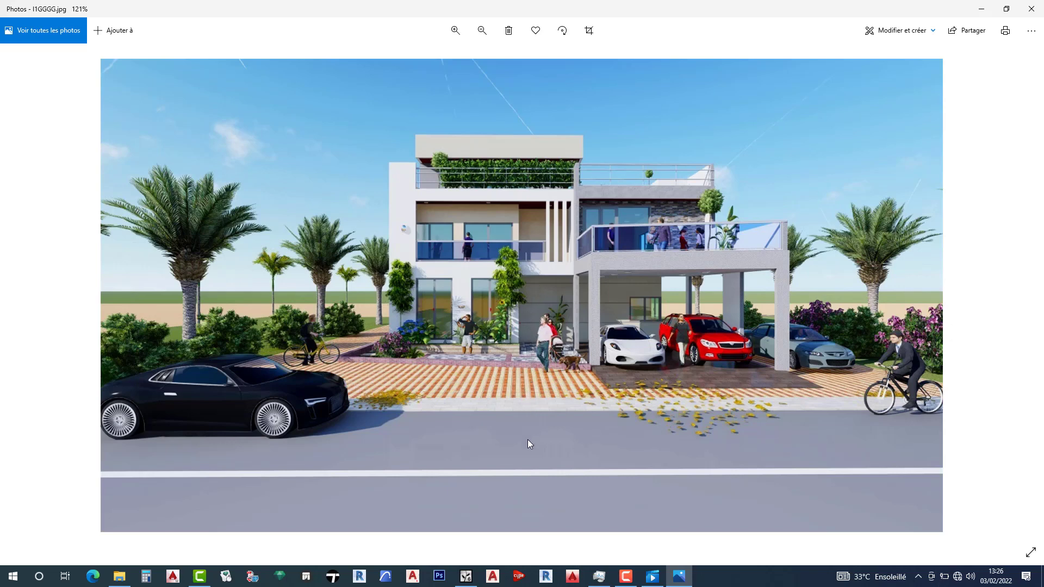
# Return to Lumion and place the imported house model at the origin axes of the scene
pyautogui.click(466, 577)
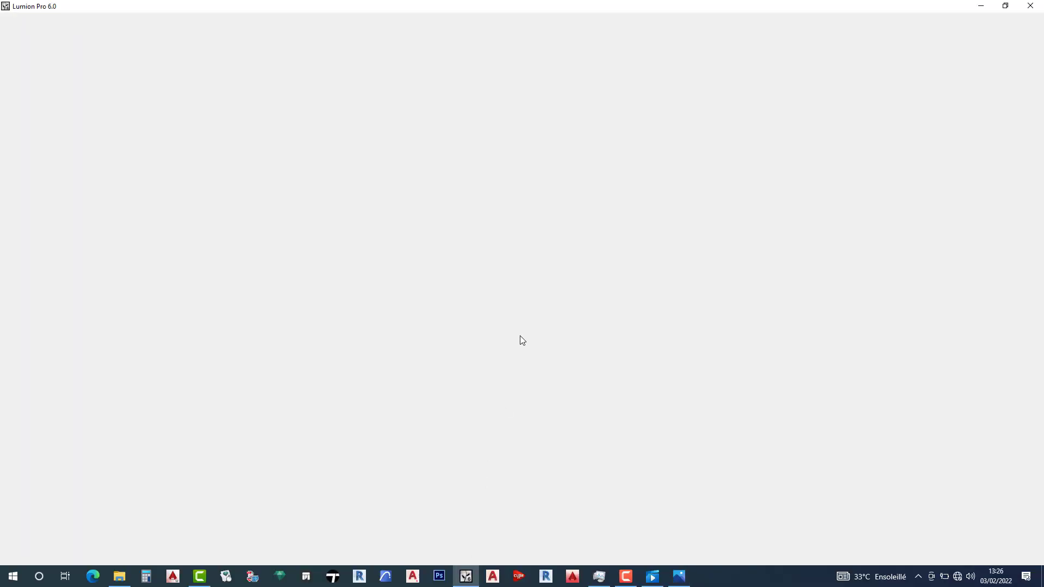
pyautogui.click(632, 575)
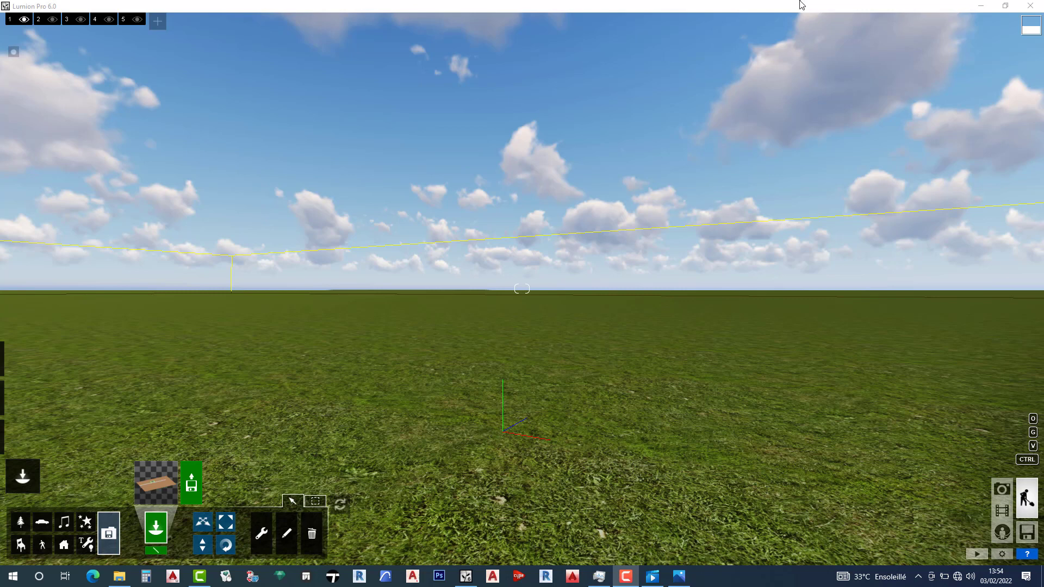
pyautogui.click(907, 2)
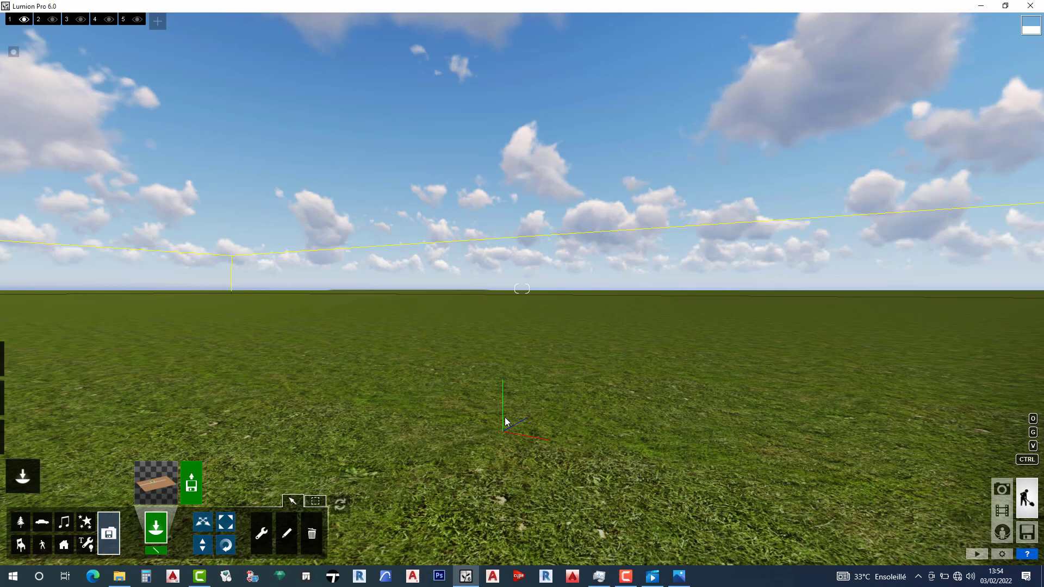
pyautogui.click(503, 433)
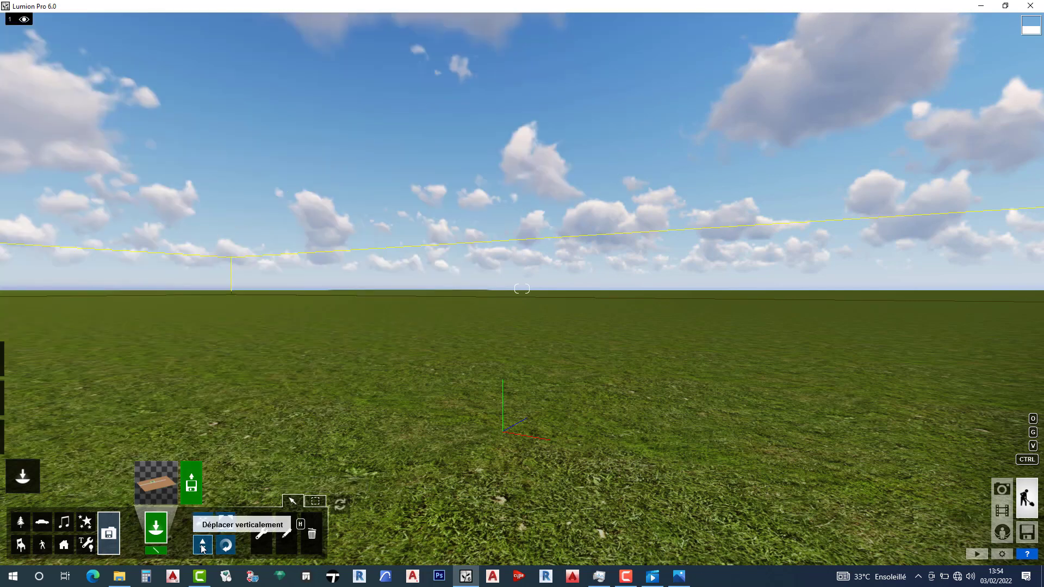
# Raise the imported model vertically with Déplacer verticalement until its road and ground lie above the grass terrain
pyautogui.click(202, 548)
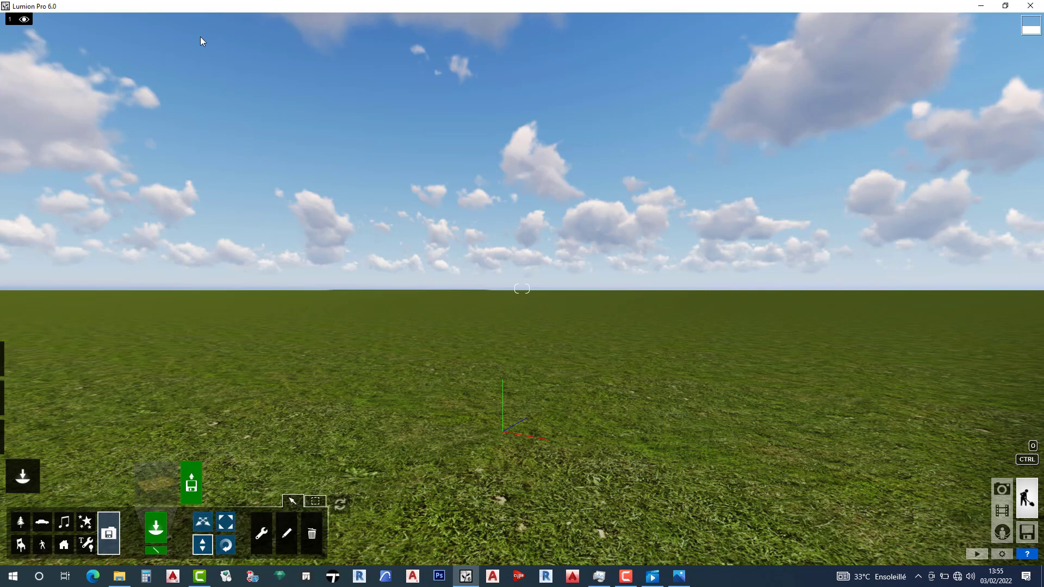
pyautogui.moveTo(220, 46)
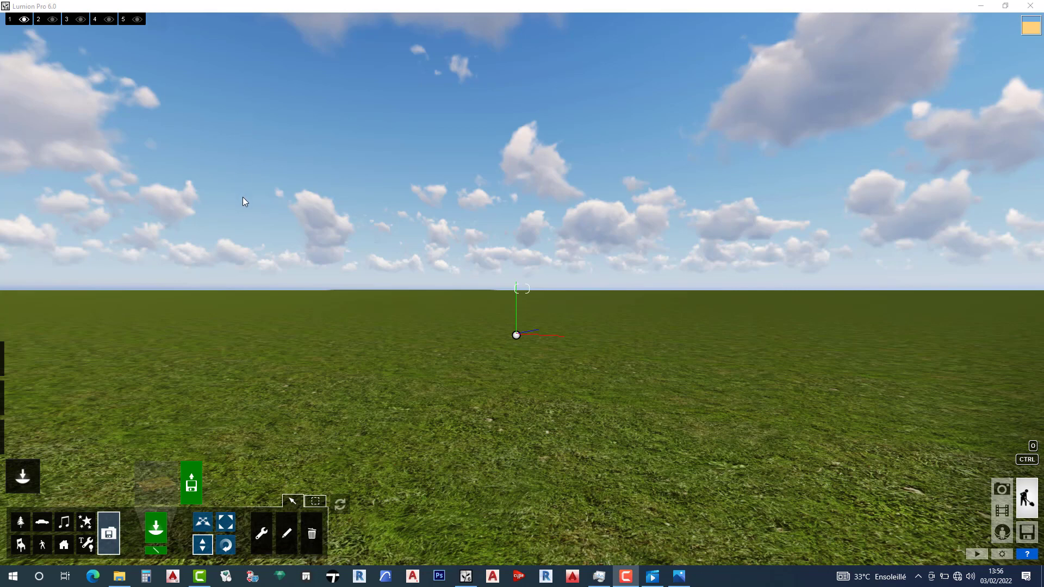
pyautogui.click(424, 4)
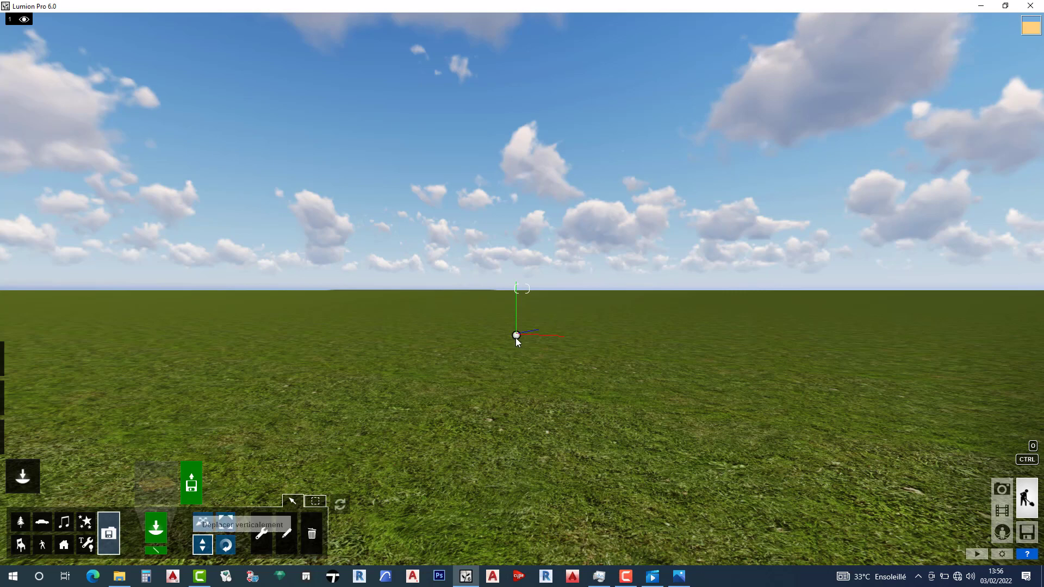
pyautogui.moveTo(515, 339)
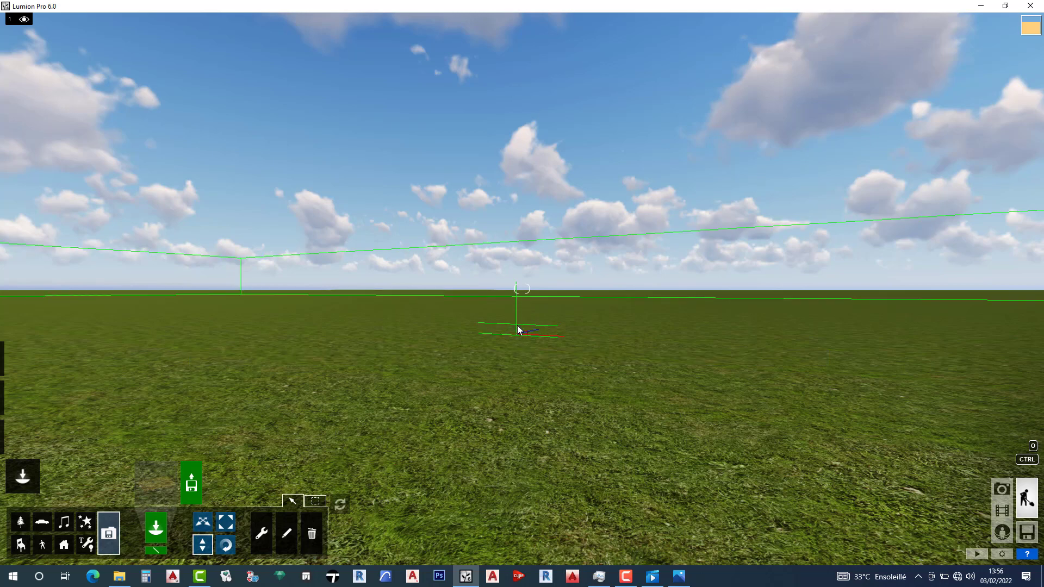
pyautogui.click(517, 329)
pyautogui.moveTo(517, 324); pyautogui.dragTo(516, 318)
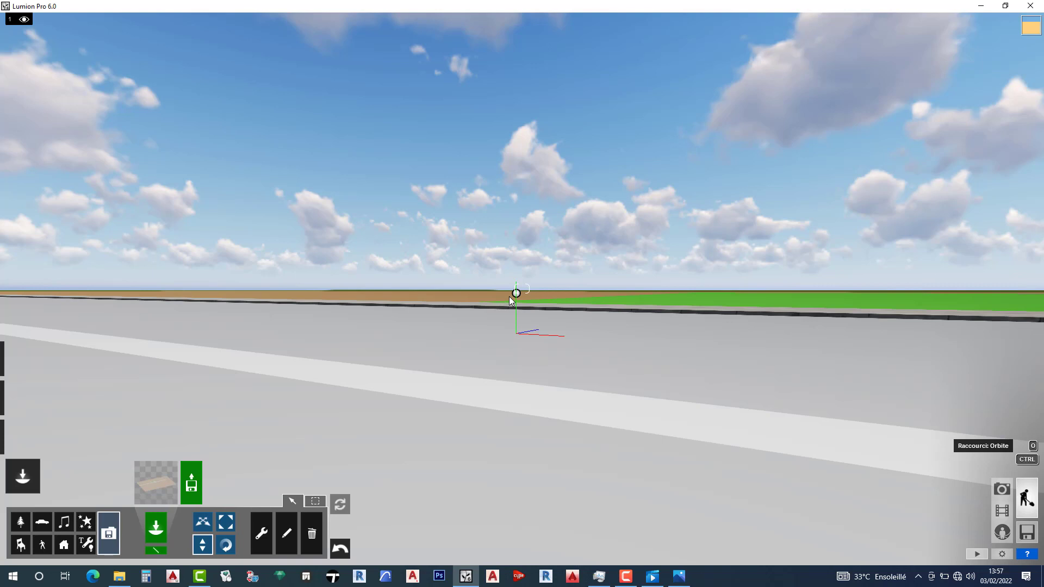
# Examine the placed house with its road and surrounding plot, from close by out to a distant overall view
pyautogui.moveTo(509, 296); pyautogui.dragTo(984, 294, button='right')
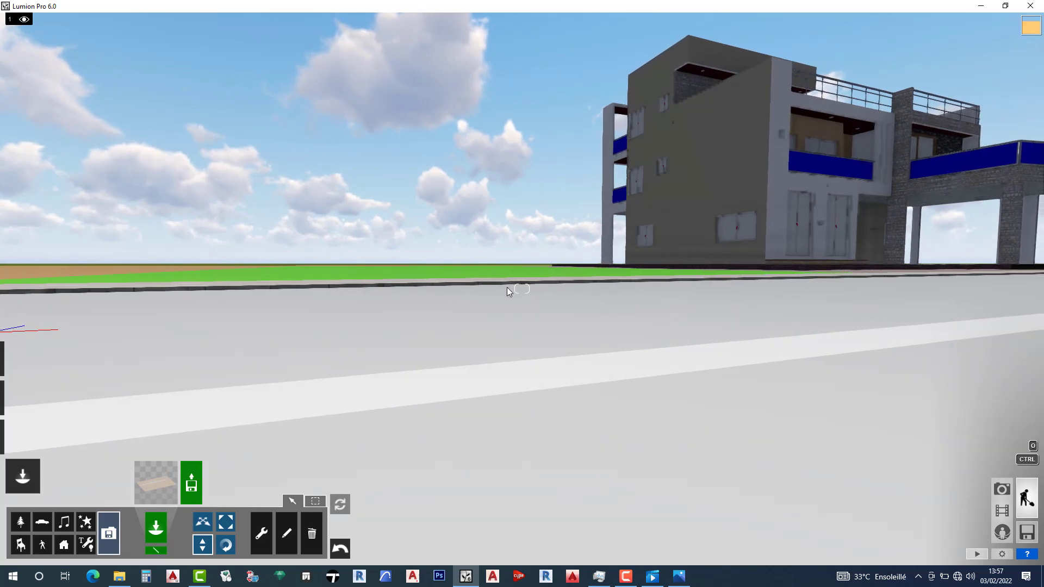
pyautogui.scroll(-1, 521, 289)
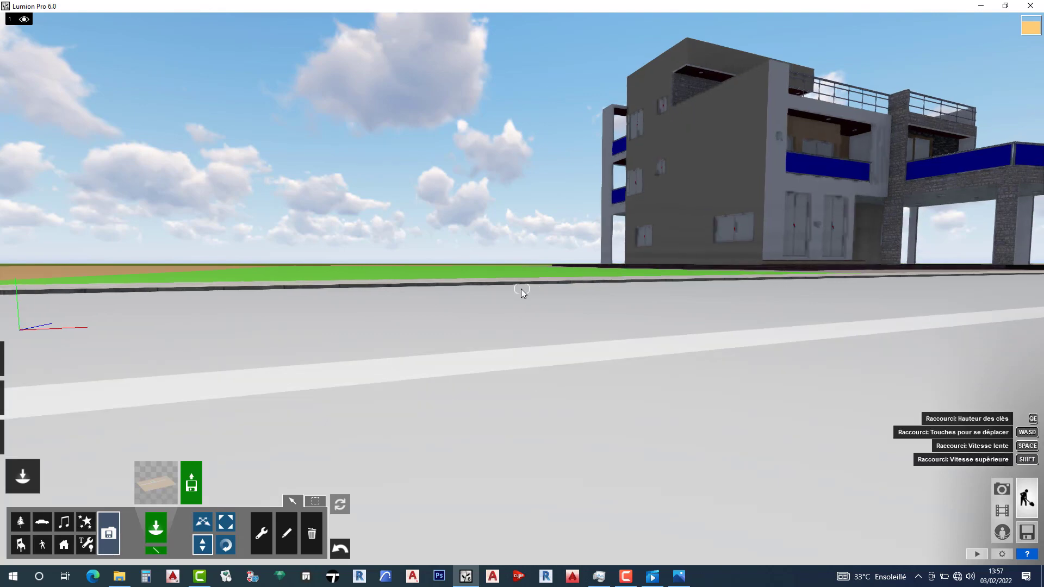
pyautogui.scroll(-4, 522, 290)
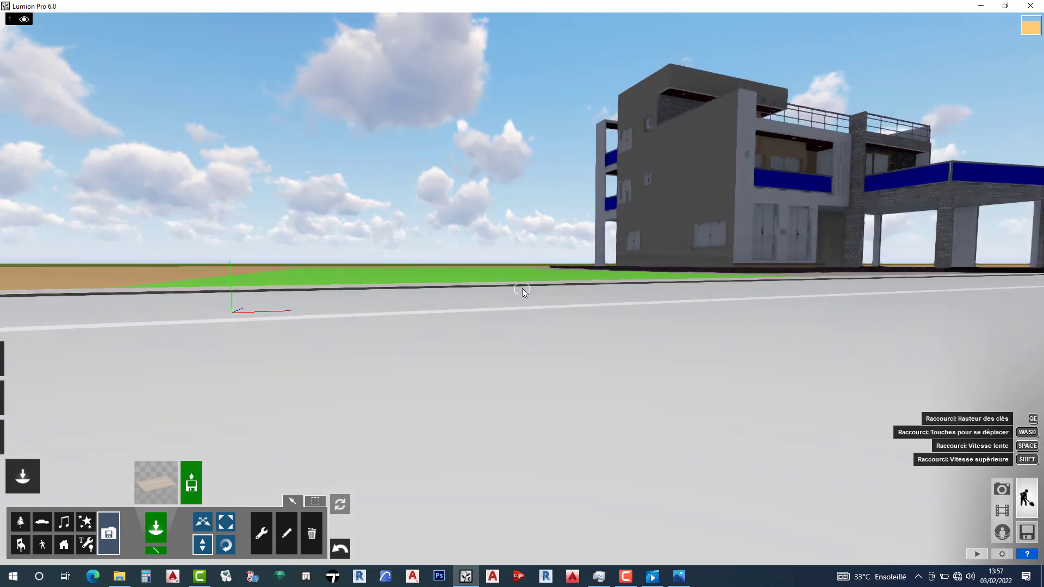
pyautogui.scroll(-3, 522, 292)
pyautogui.scroll(-3, 522, 288)
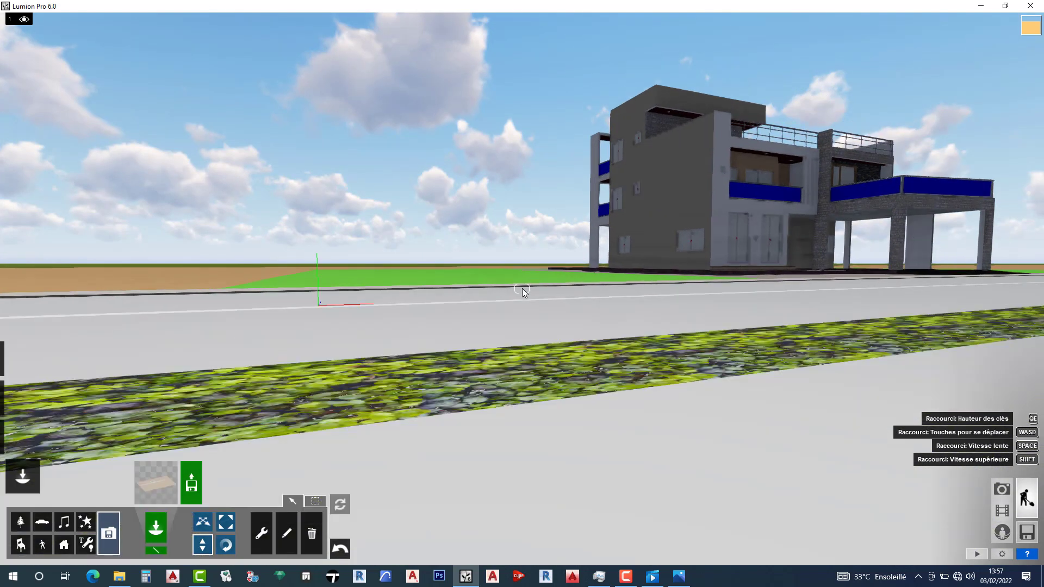
pyautogui.scroll(-3, 523, 292)
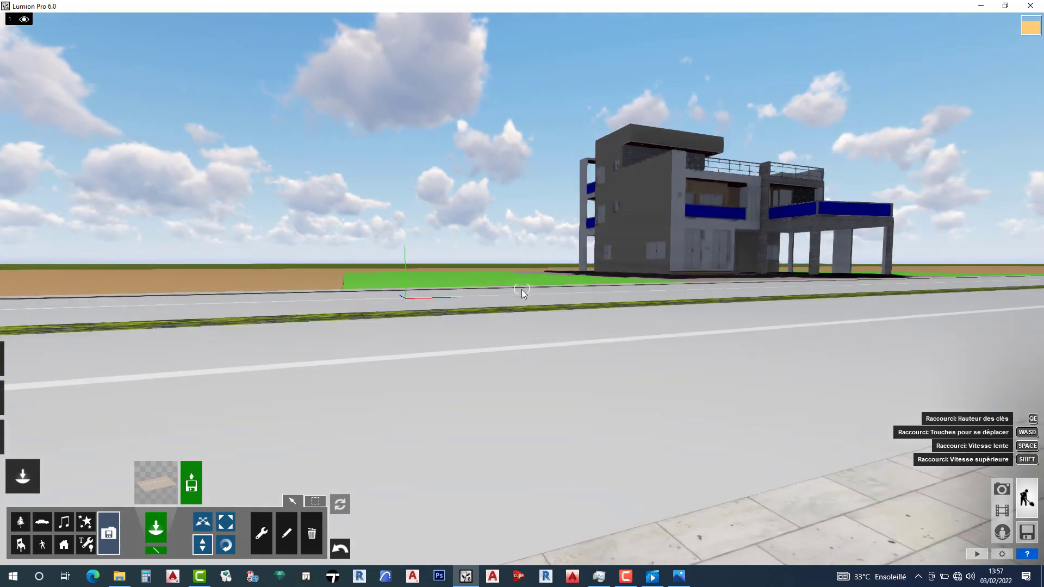
pyautogui.scroll(-4, 521, 289)
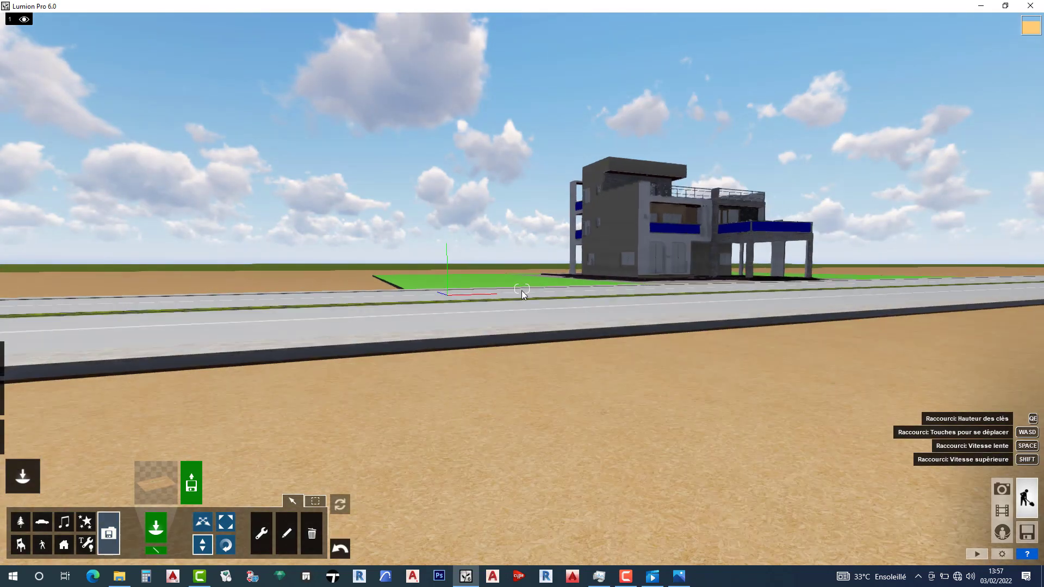
pyautogui.scroll(-3, 521, 291)
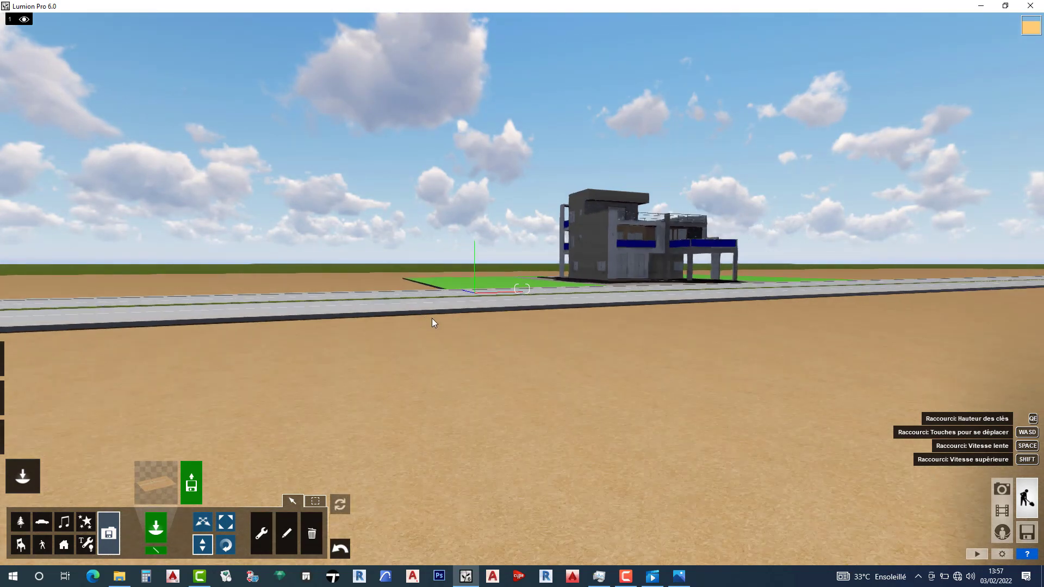
pyautogui.scroll(-4, 497, 322)
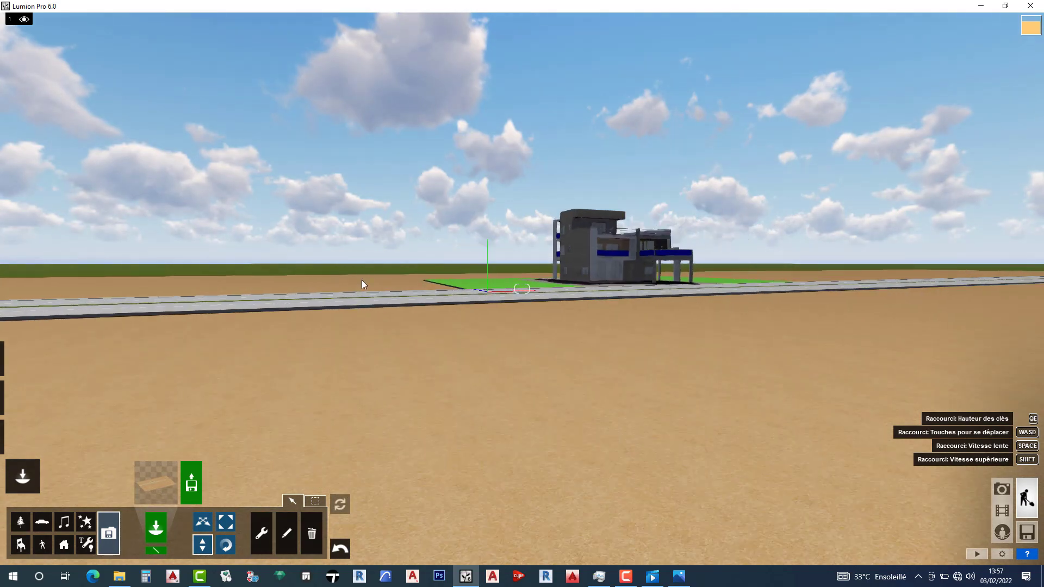
pyautogui.scroll(-3, 359, 280)
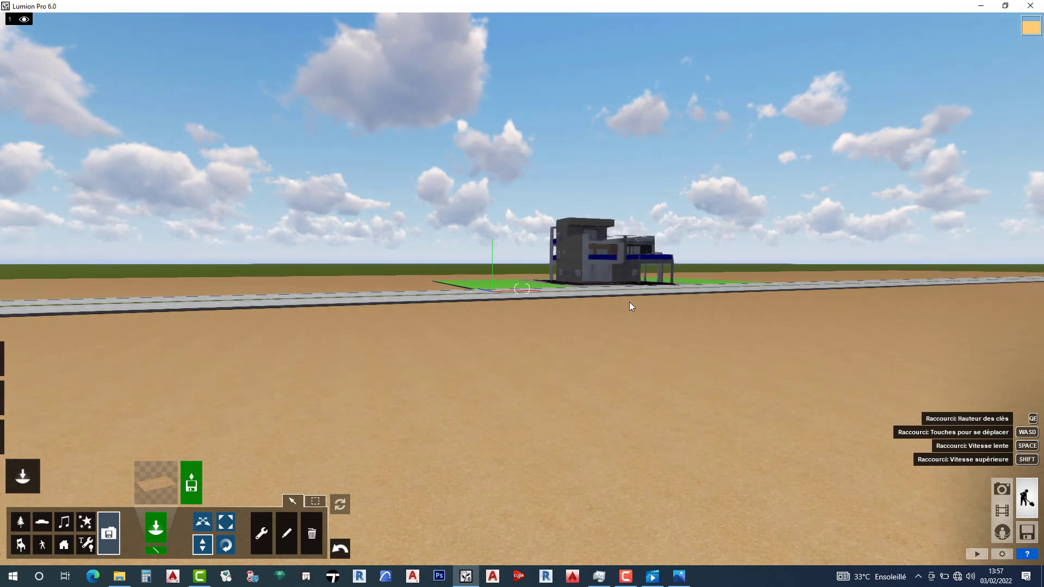
# Bring the camera closer to the house and its road from the distant ground-level view
pyautogui.scroll(3, 633, 302)
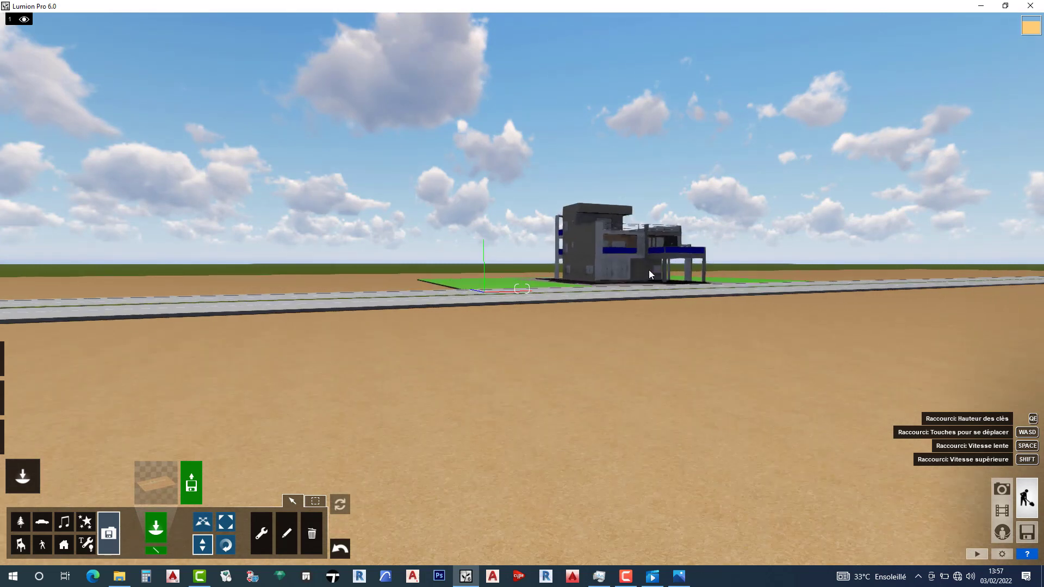
pyautogui.scroll(3, 649, 272)
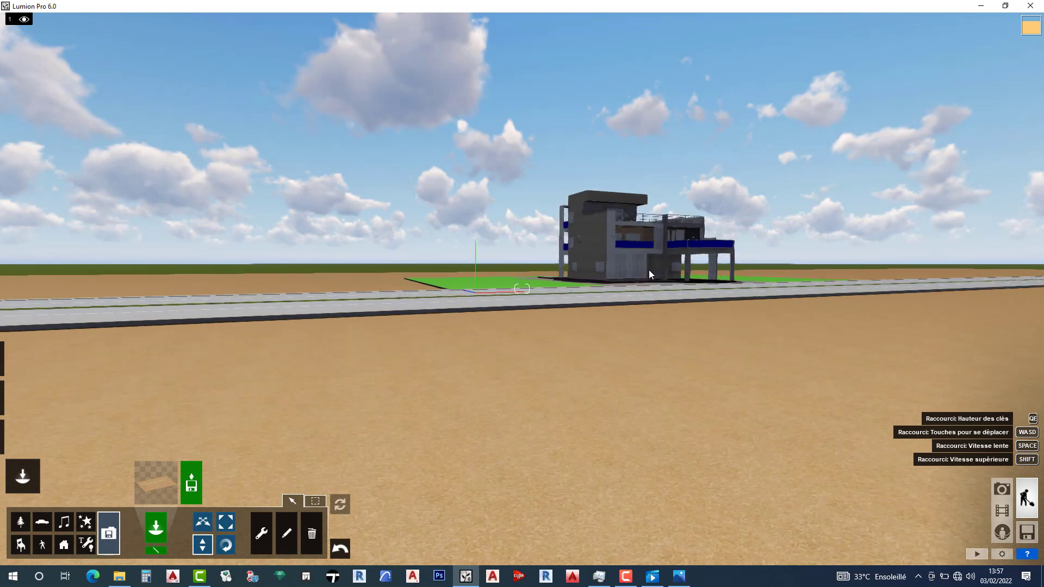
pyautogui.scroll(3, 649, 270)
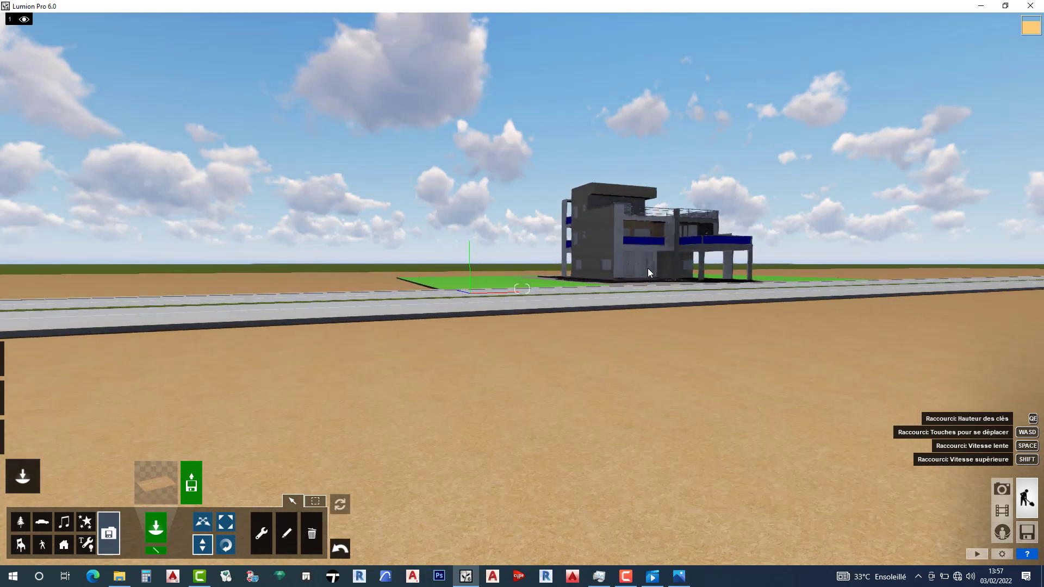
pyautogui.scroll(2, 648, 269)
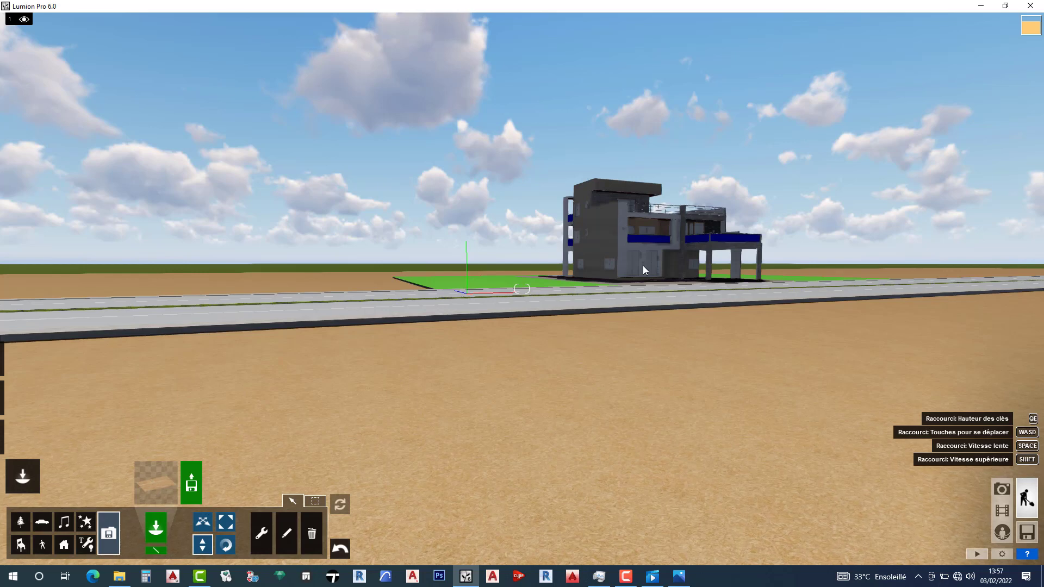
pyautogui.press('ctrl')
pyautogui.press('ctrl')
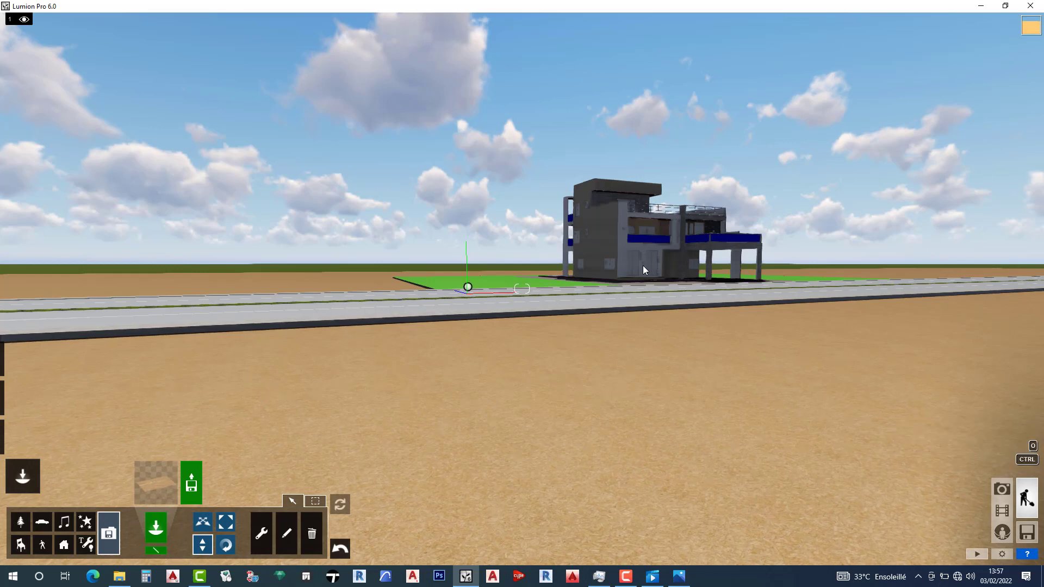
# Raise and lower the camera height to examine the house, its green plot and the road from a higher viewpoint
pyautogui.press('q')
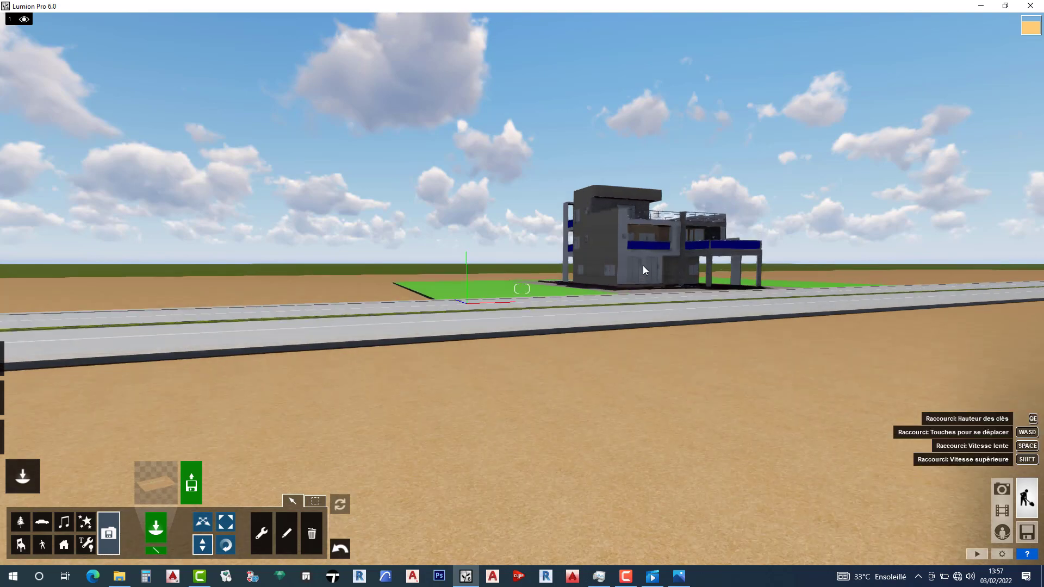
pyautogui.press('q')
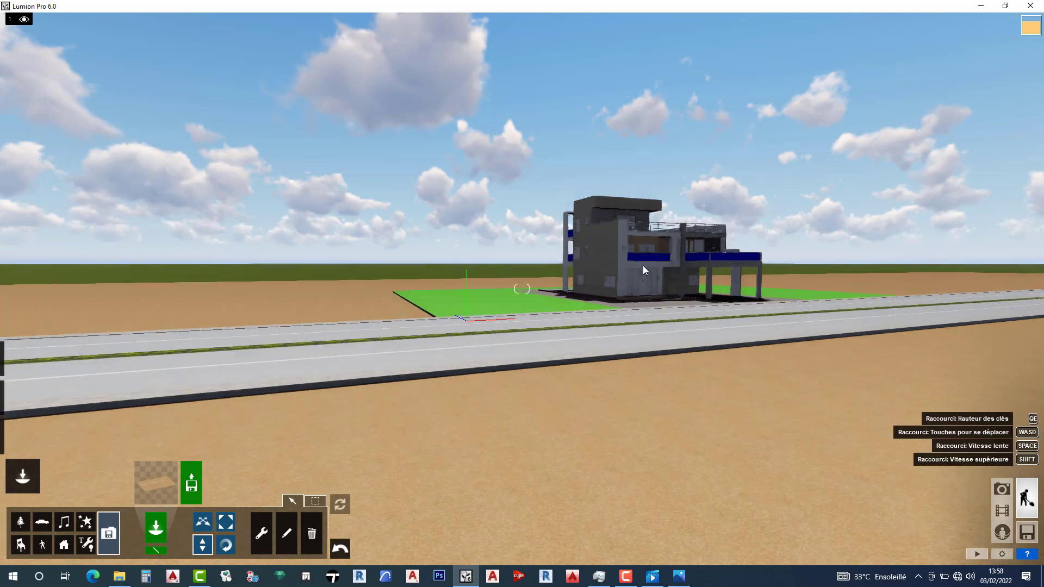
pyautogui.press('q')
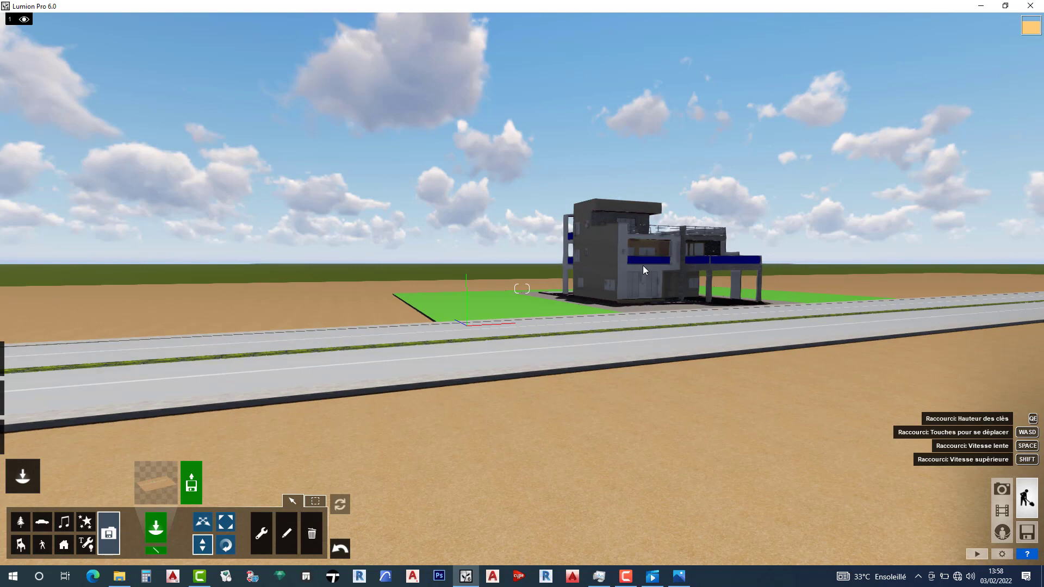
pyautogui.press('q')
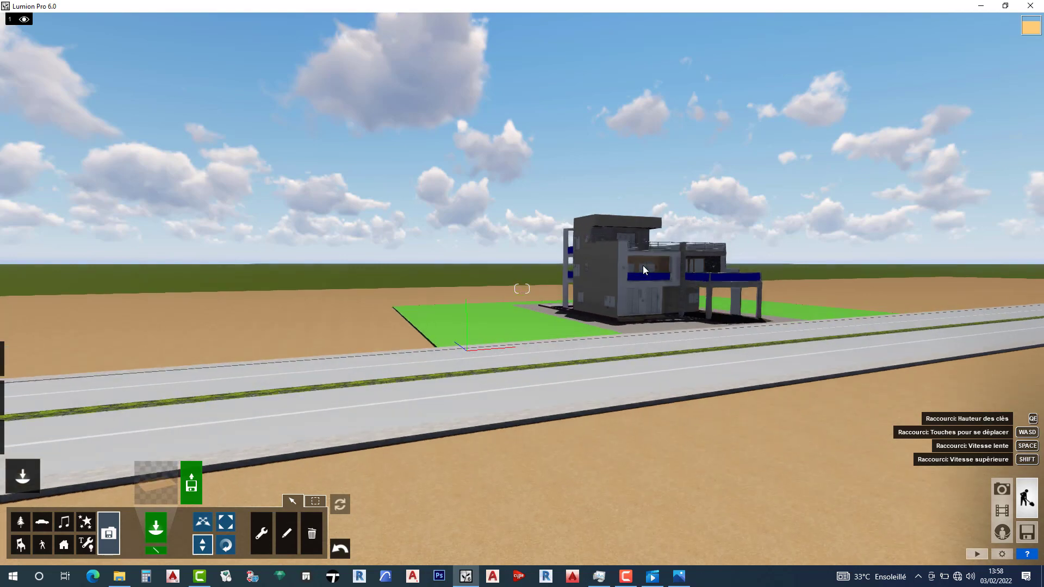
pyautogui.press('q')
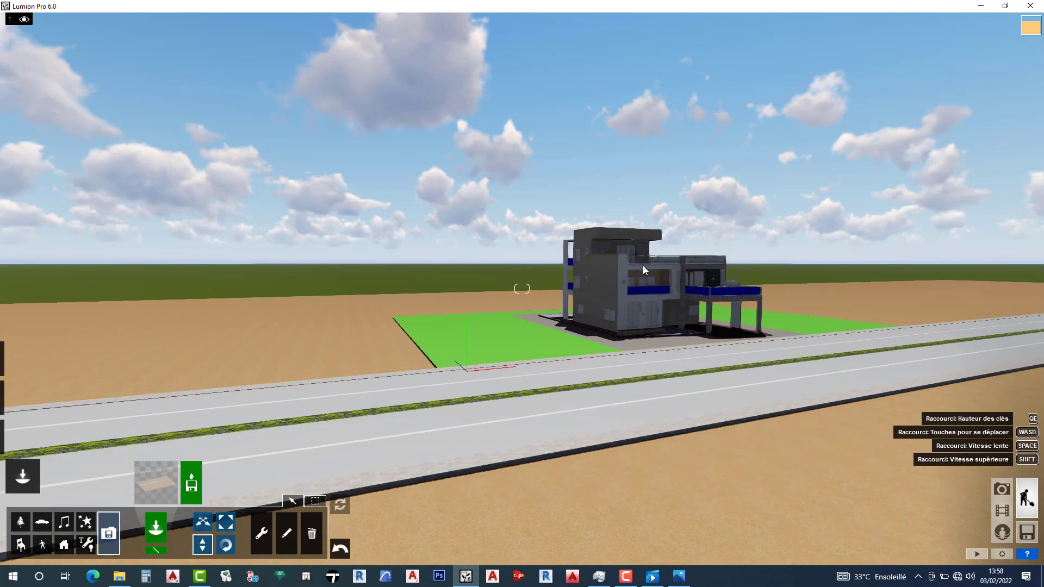
pyautogui.press('e')
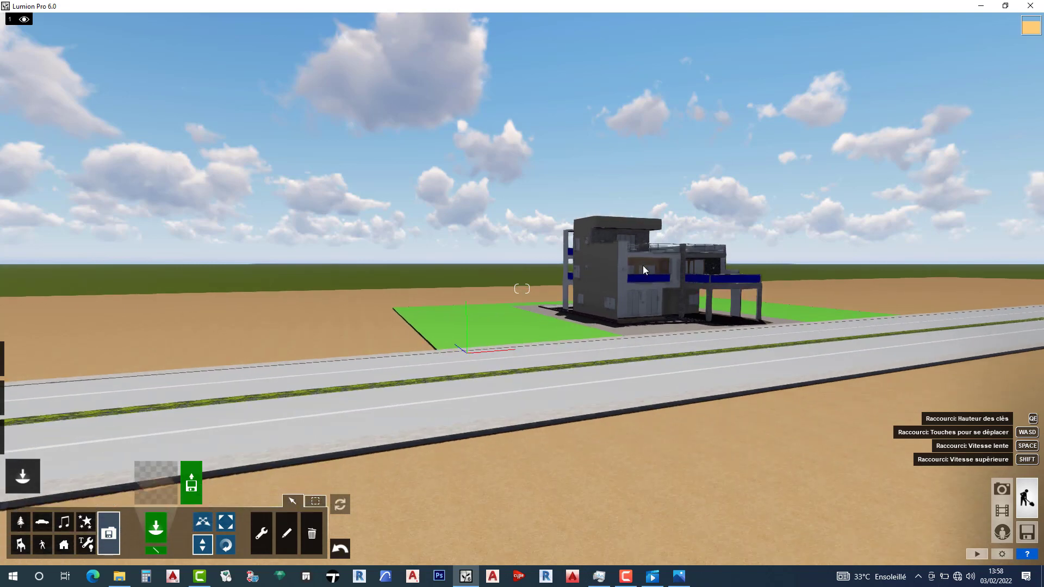
pyautogui.press('e')
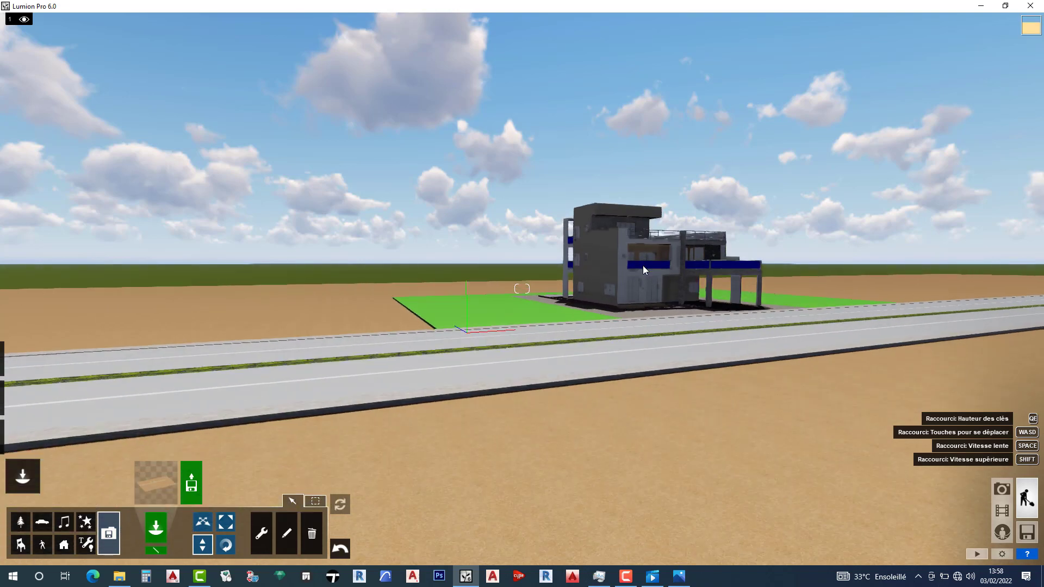
pyautogui.press('q')
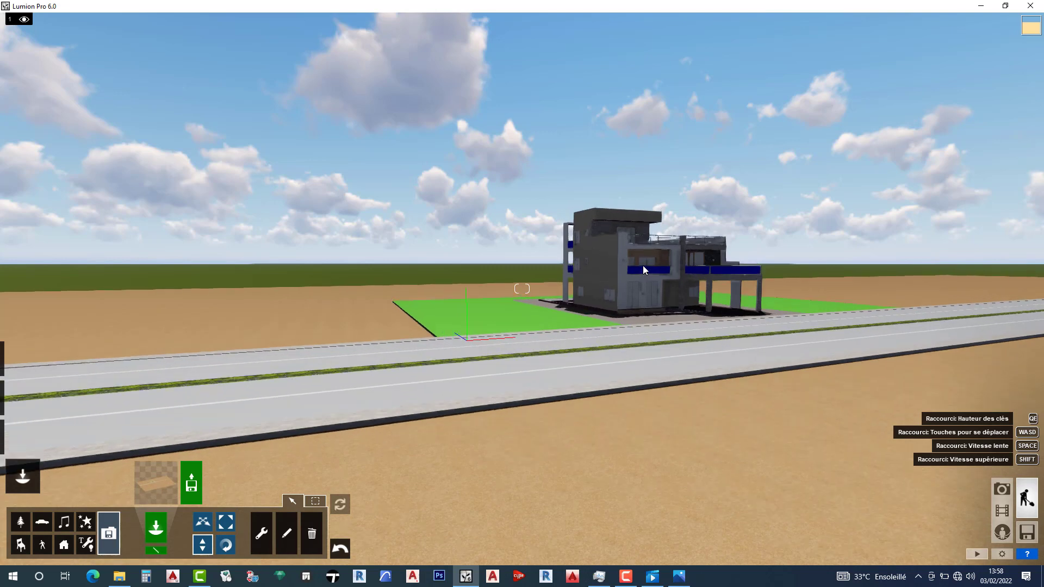
pyautogui.press('q')
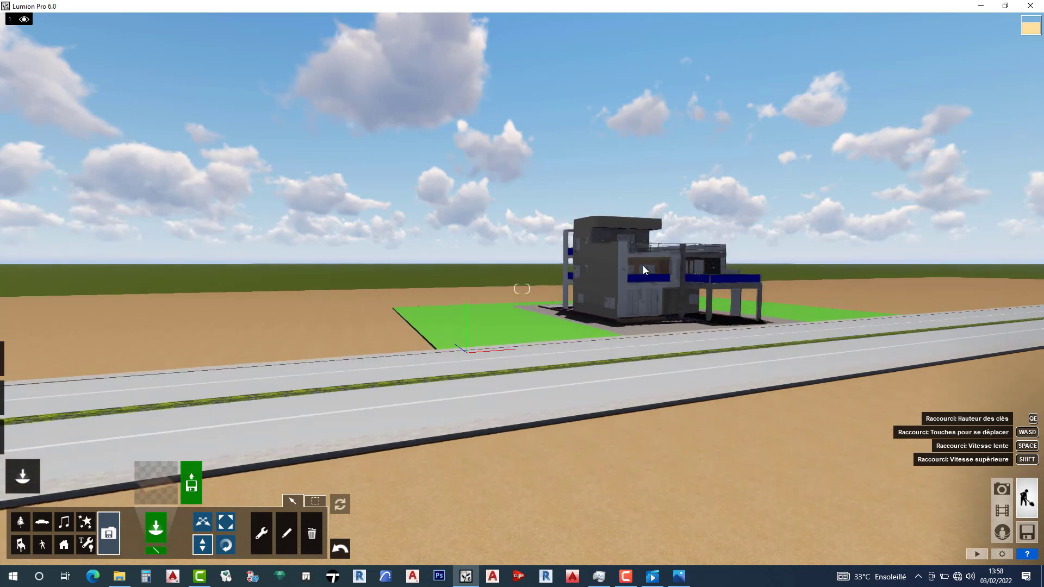
pyautogui.press('q')
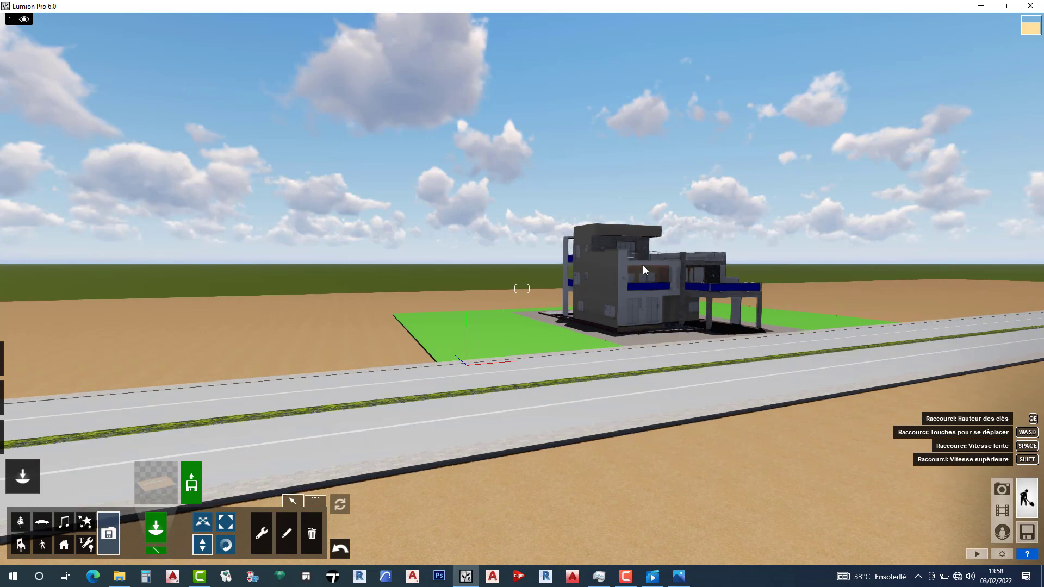
pyautogui.press('q')
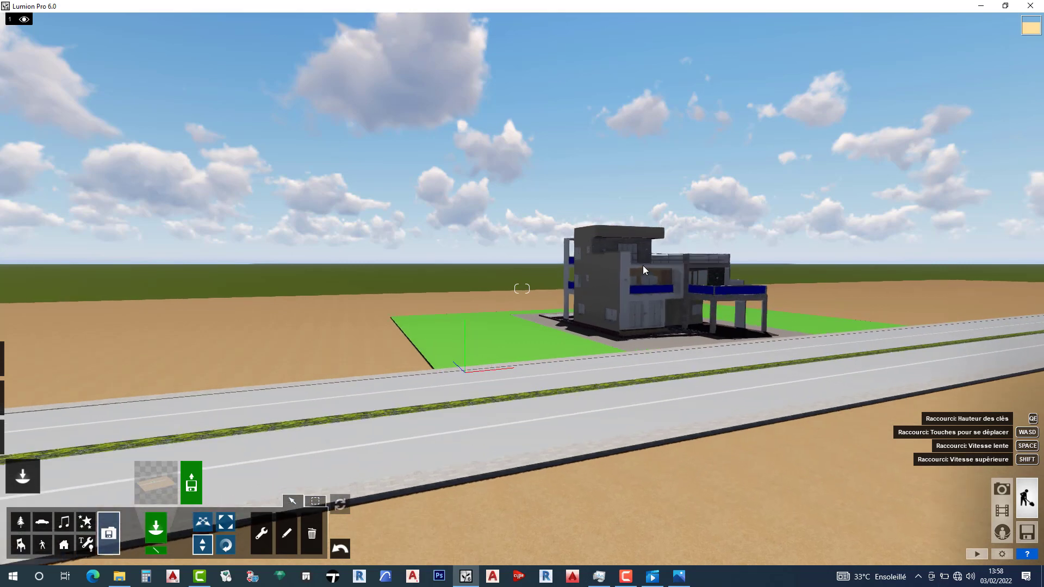
# Advance the camera towards the house and back away again to examine it at different distances
pyautogui.press('w')
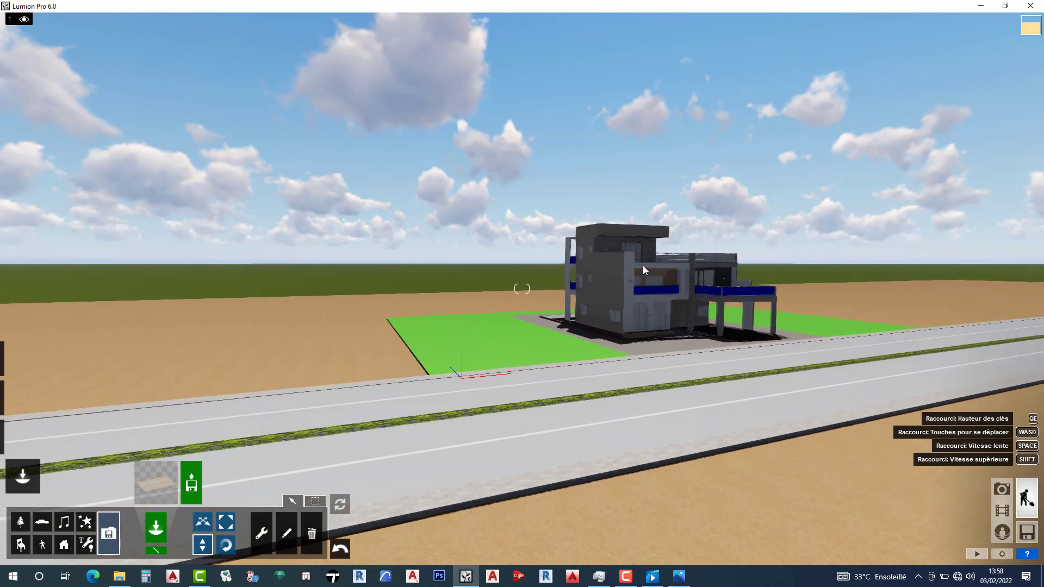
pyautogui.press('w')
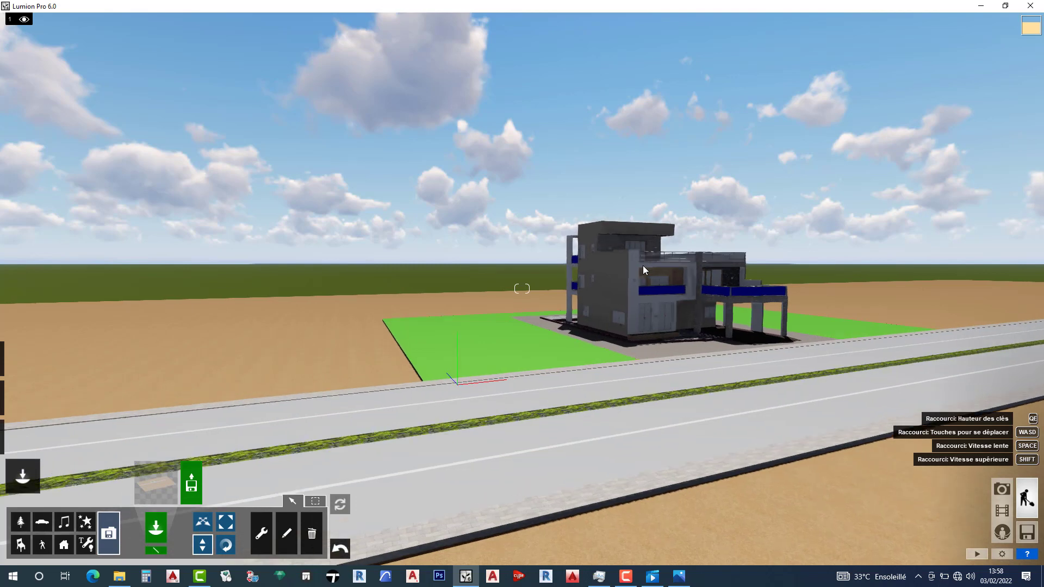
pyautogui.press('w')
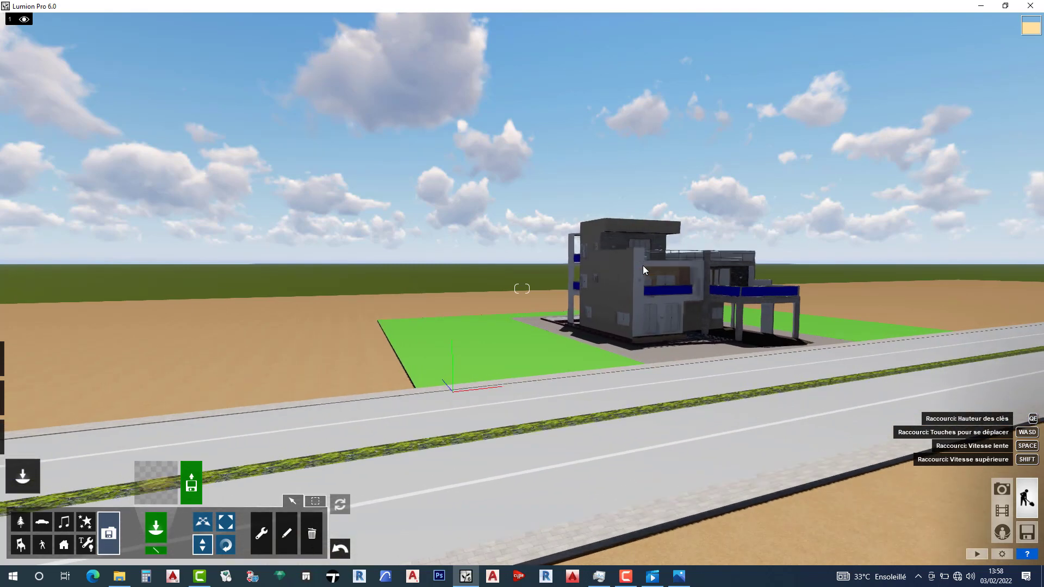
pyautogui.press('w')
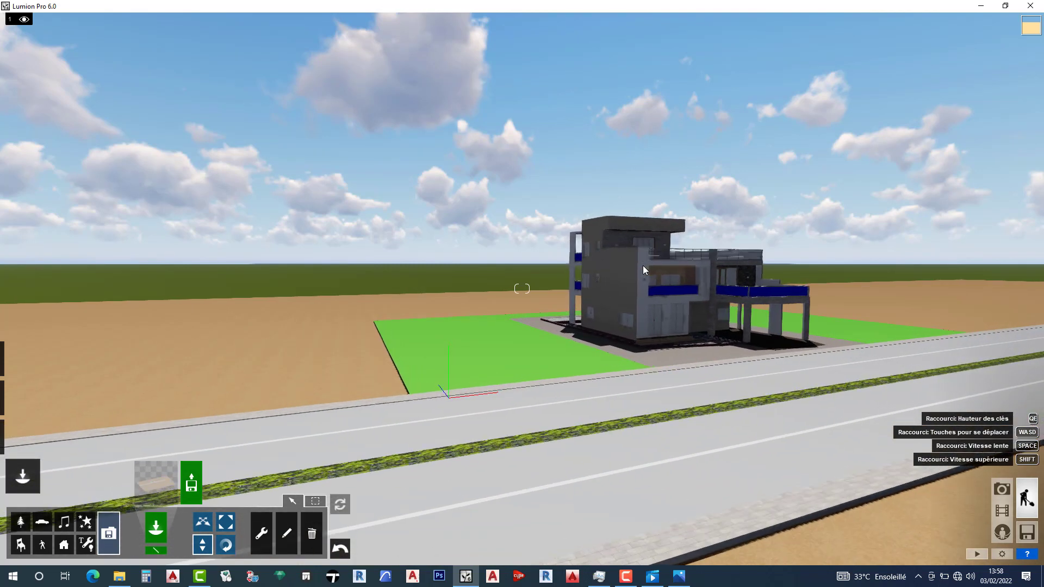
pyautogui.press('w')
pyautogui.press('s')
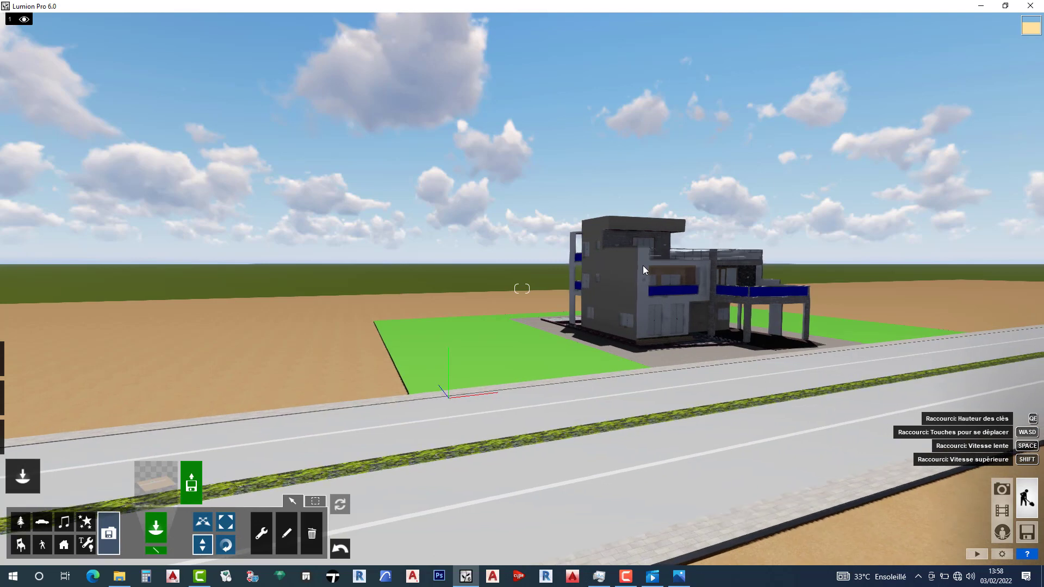
pyautogui.press('s')
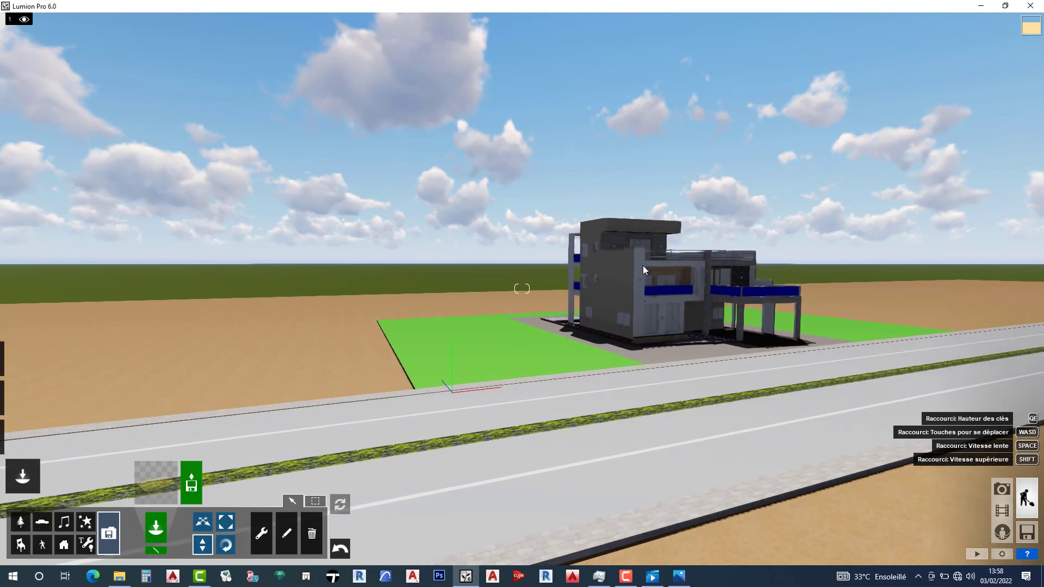
pyautogui.press('s')
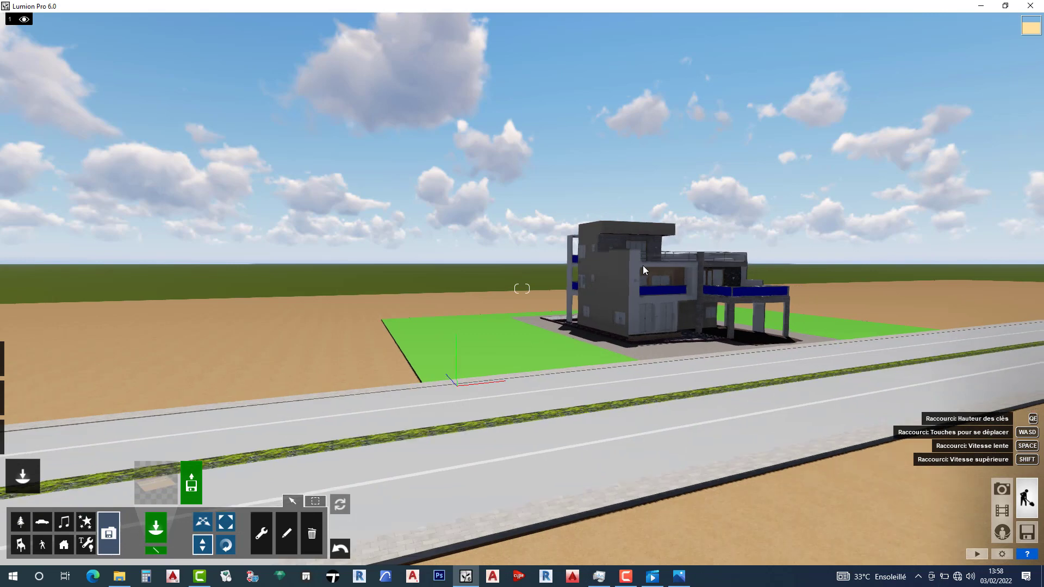
pyautogui.press('s')
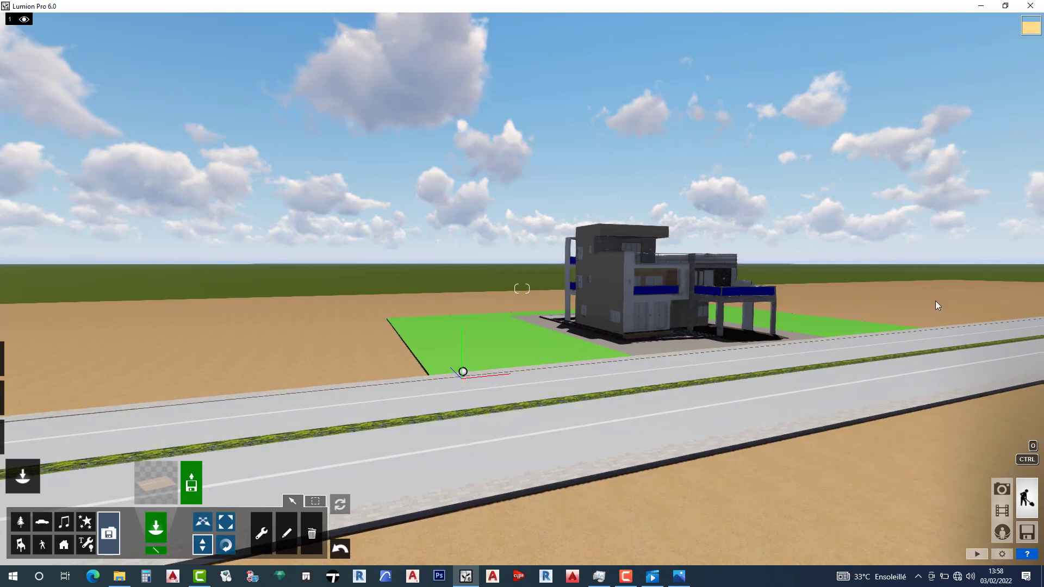
# Slide the camera sideways in both directions along the road to examine the house from different lateral positions
pyautogui.press('a')
pyautogui.press('a')
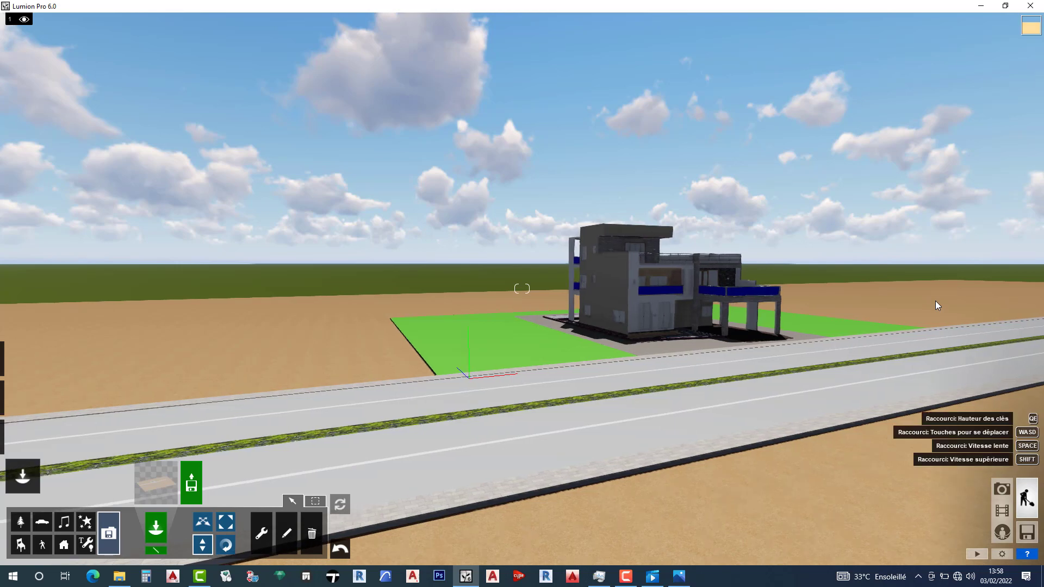
pyautogui.press('a')
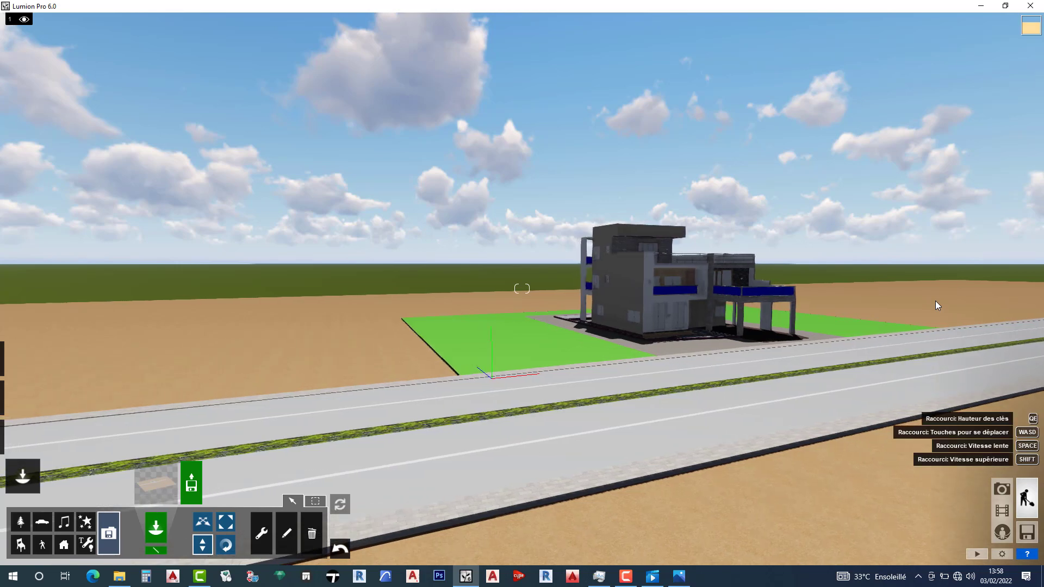
pyautogui.press('a')
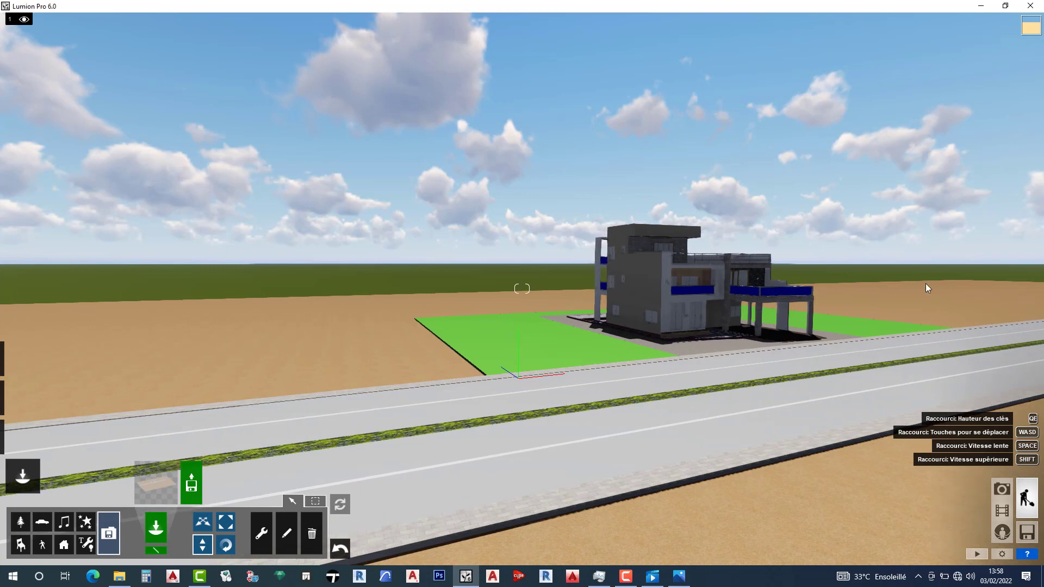
pyautogui.press('a')
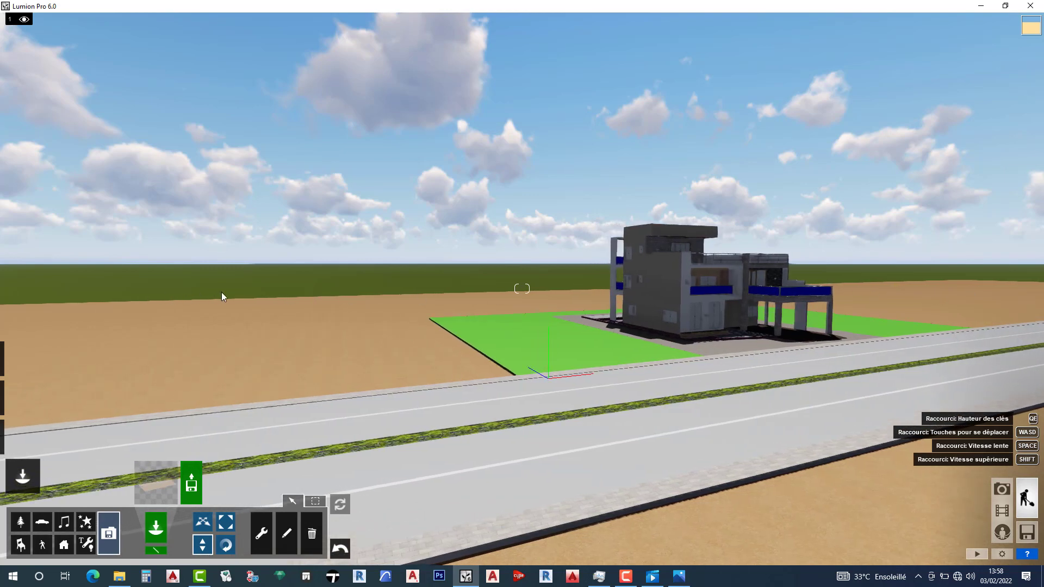
pyautogui.press('d')
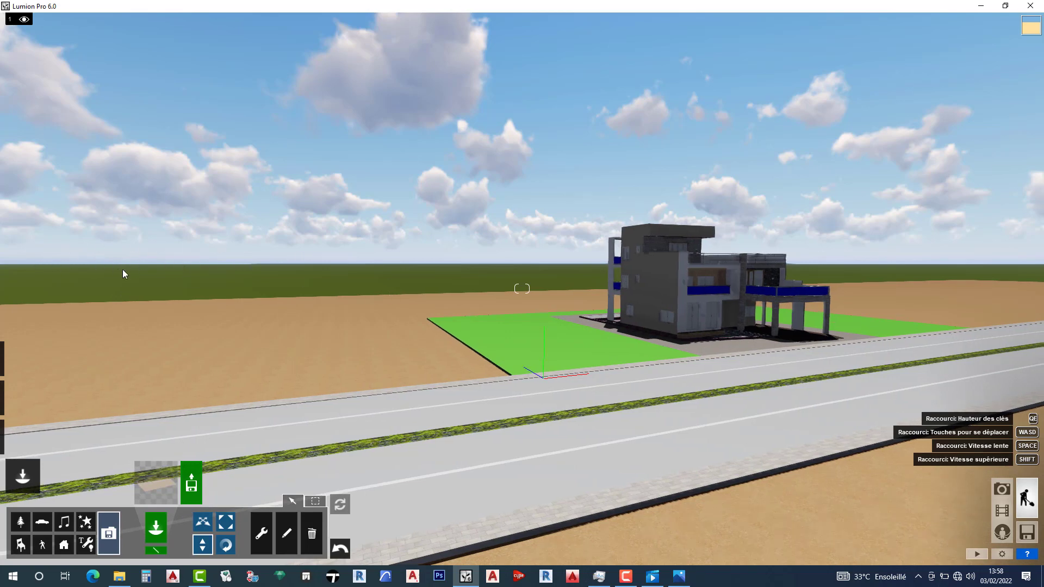
pyautogui.press('d')
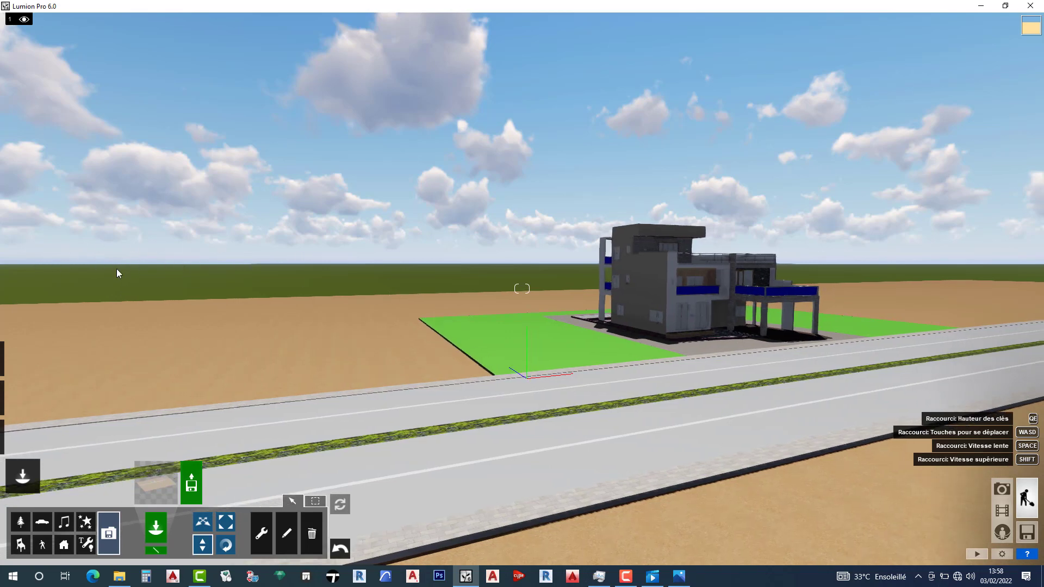
pyautogui.press('d')
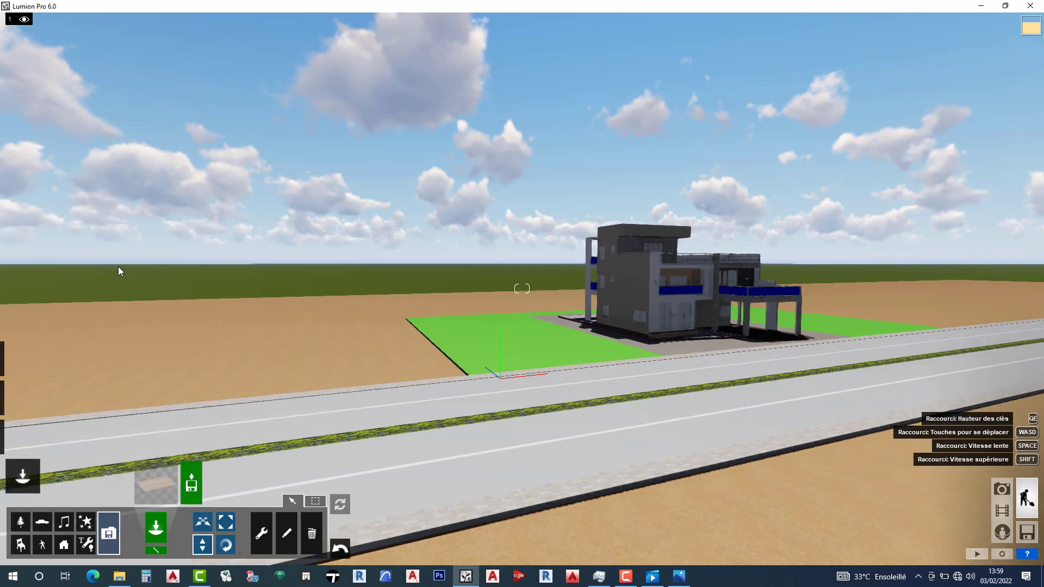
pyautogui.press('d')
pyautogui.press('d')
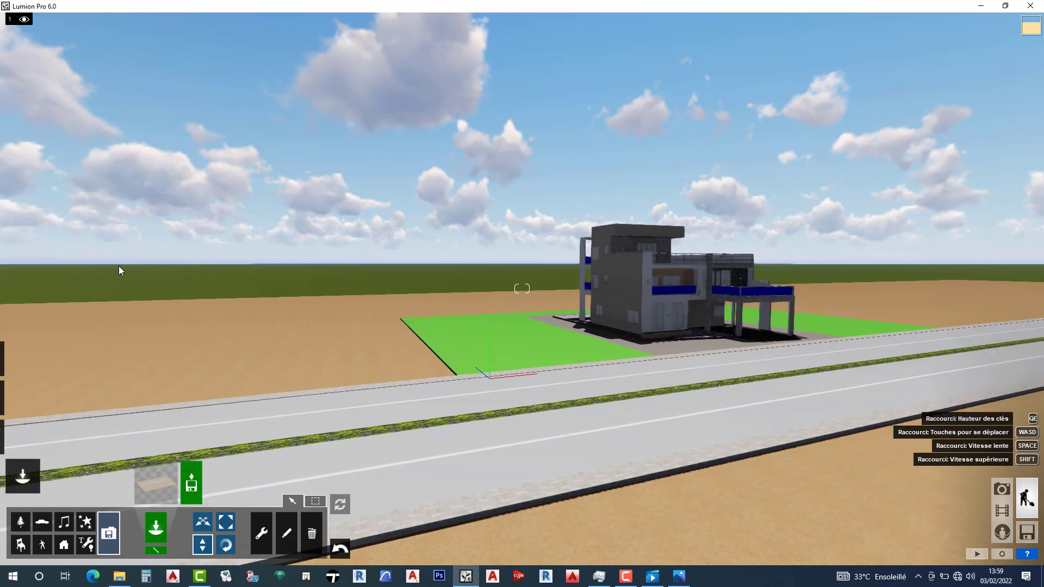
pyautogui.press('d')
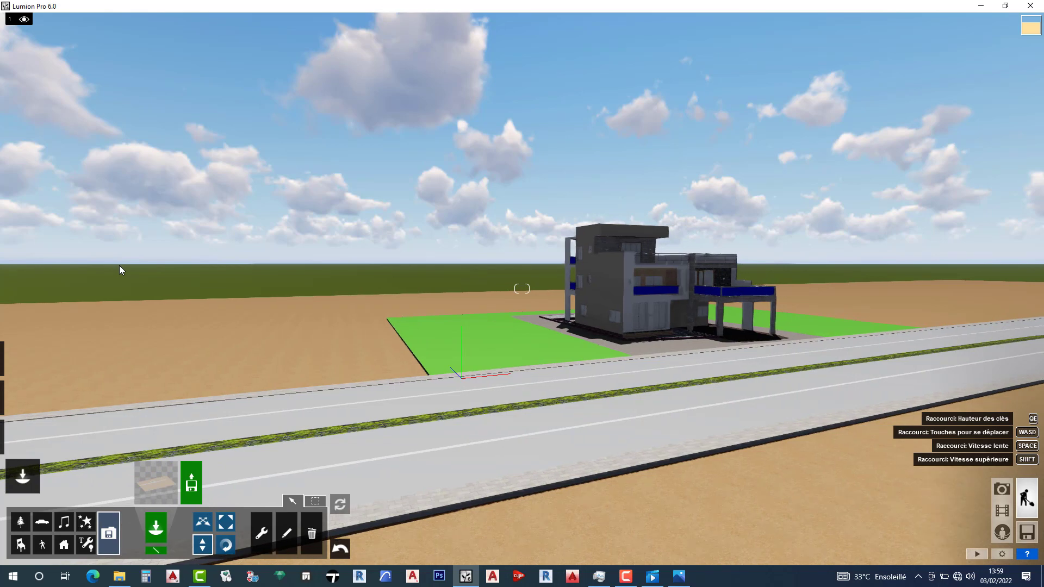
pyautogui.press('d')
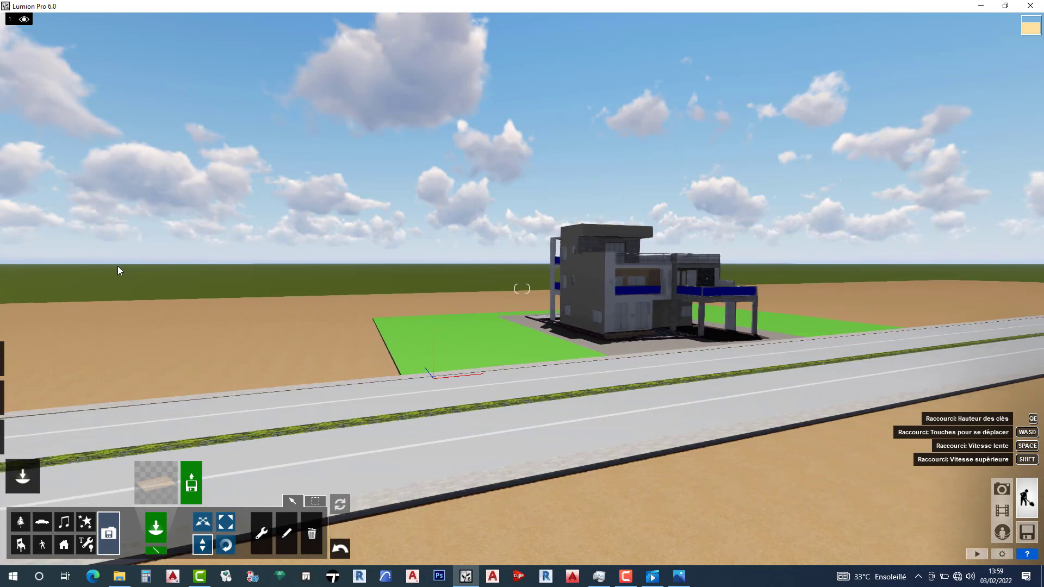
pyautogui.press('d')
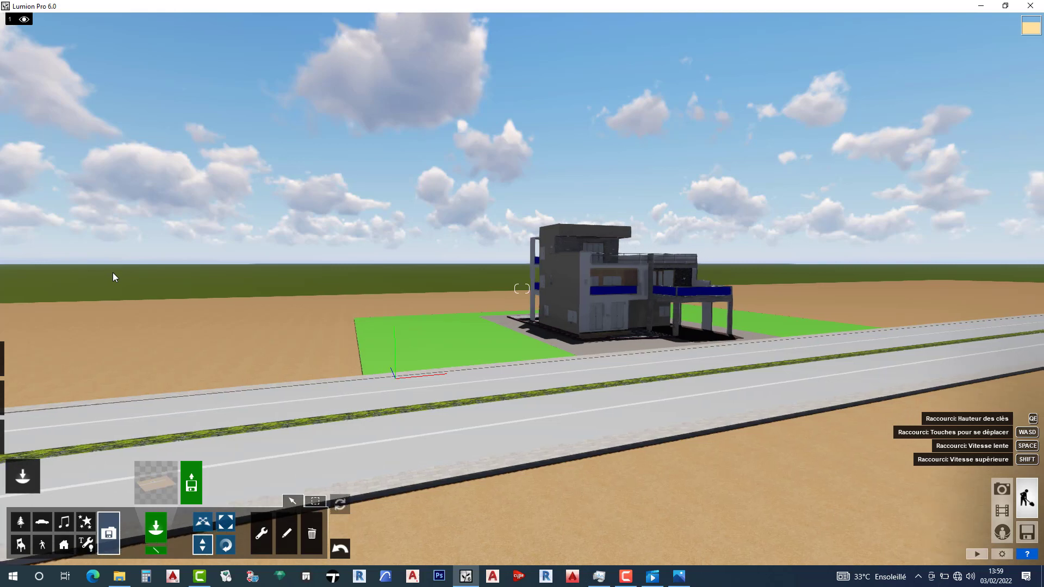
# Shift the camera gradually along the road in one direction to examine the house and its green plot
pyautogui.press('d')
pyautogui.press('d')
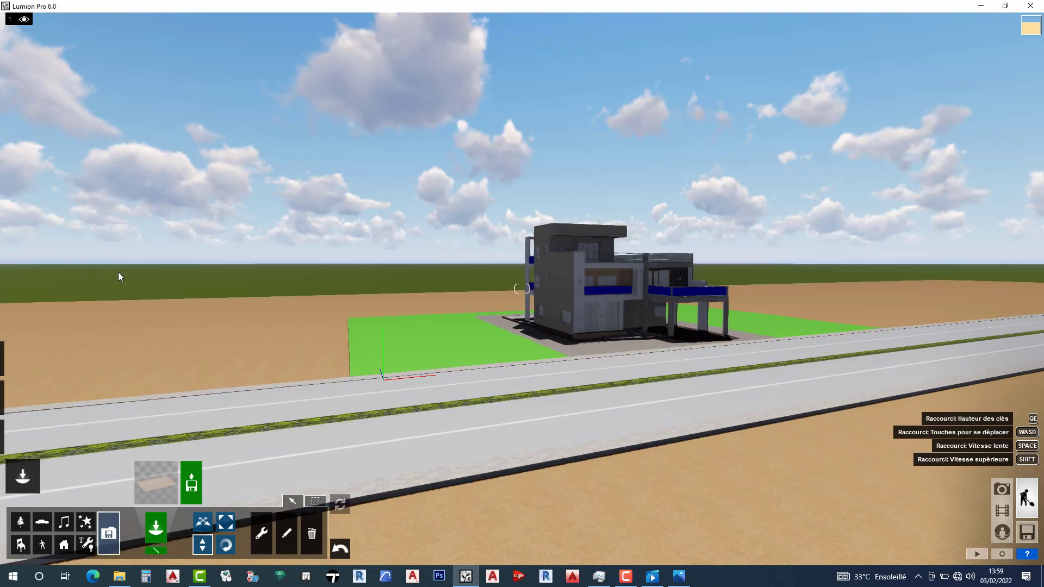
pyautogui.press('d')
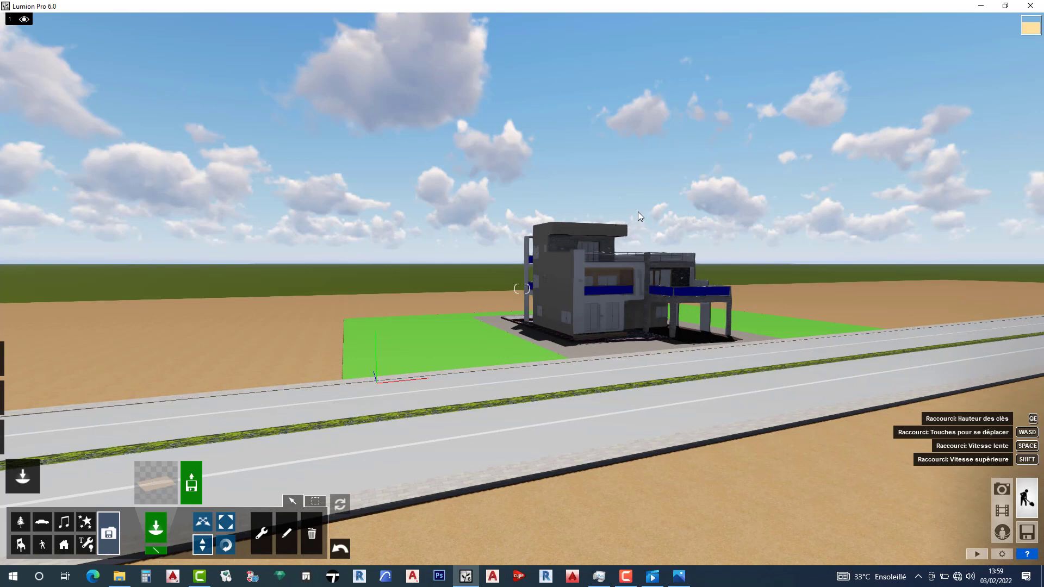
pyautogui.press('d')
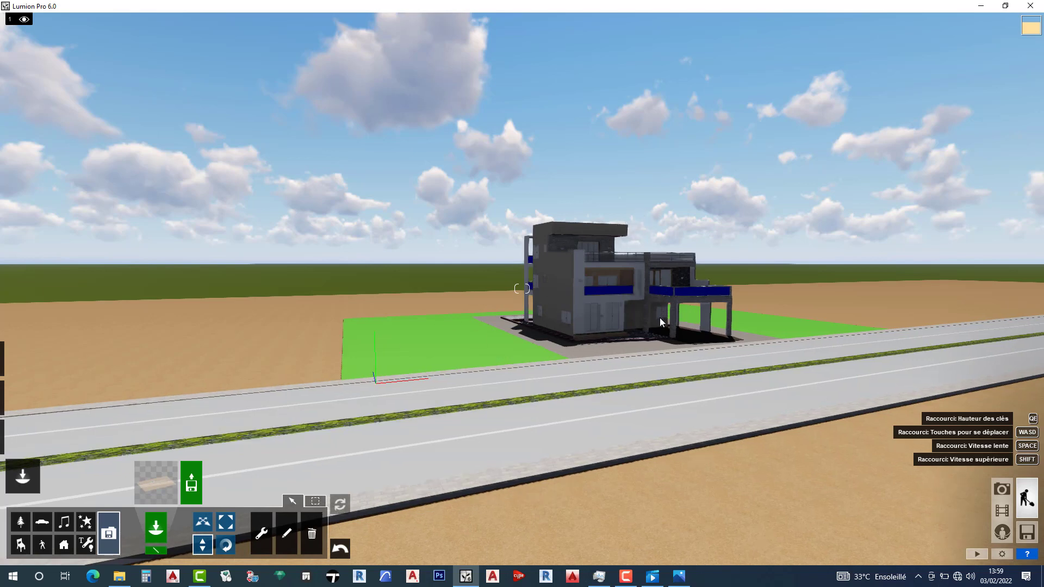
pyautogui.press('d')
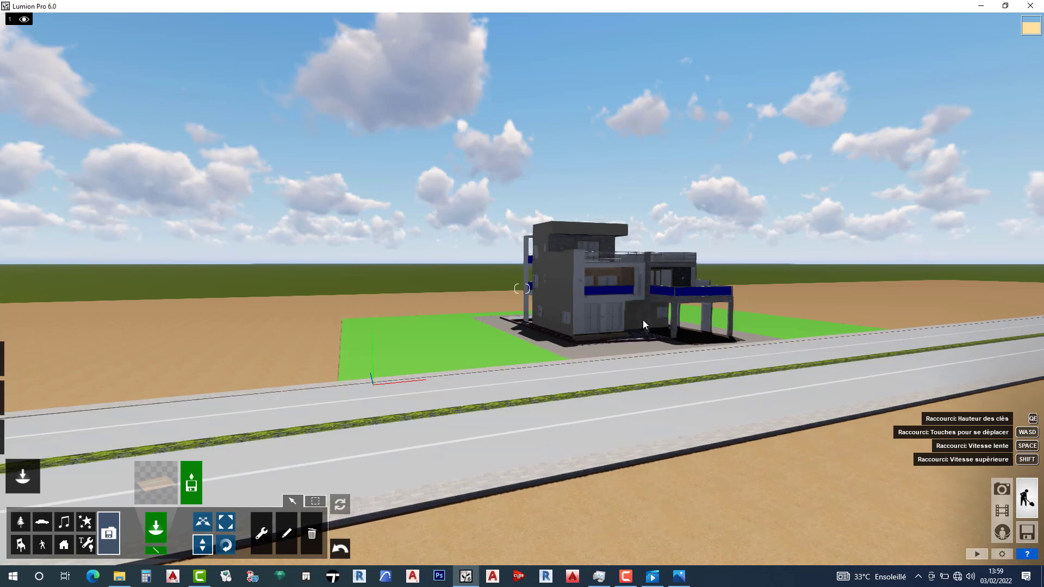
pyautogui.press('d')
# Turn the camera and vary its height near ground level to examine the house's opposite side wall from across the road
pyautogui.moveTo(373, 378); pyautogui.dragTo(186, 355, button='right')
pyautogui.press('d')
pyautogui.press('e')
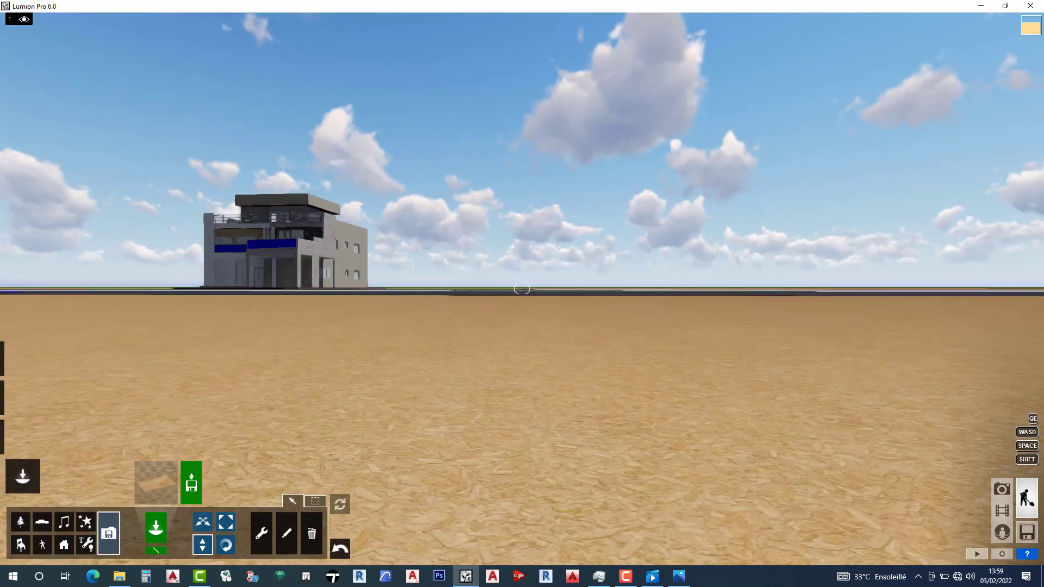
pyautogui.press('d')
pyautogui.press('q')
pyautogui.moveTo(677, 314); pyautogui.dragTo(639, 317, button='right')
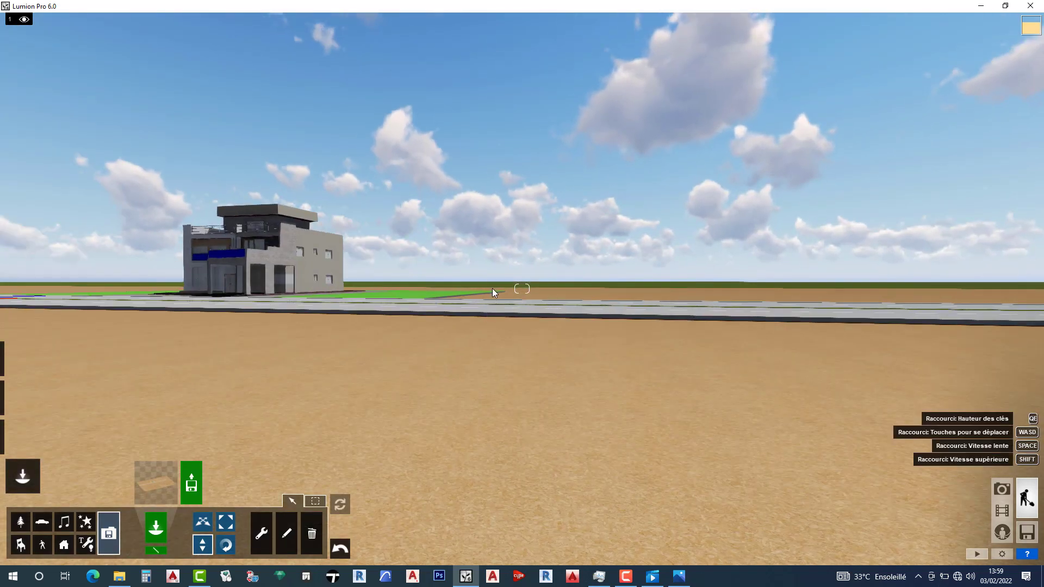
pyautogui.moveTo(507, 280)
pyautogui.mouseDown(button='right')
pyautogui.moveTo(478, 279)
pyautogui.moveTo(446, 312)
pyautogui.moveTo(488, 315)
pyautogui.moveTo(509, 301)
pyautogui.moveTo(532, 313)
pyautogui.moveTo(512, 275)
pyautogui.mouseUp(button='right')
# Travel sideways along the road while raising and lowering the camera to examine the surroundings beyond the house
pyautogui.press('d')
pyautogui.press('e')
pyautogui.press('d')
pyautogui.press('e')
pyautogui.press('q')
pyautogui.press('d')
pyautogui.press('q')
pyautogui.press('d')
pyautogui.press('d')
# Bring the camera back along the road, adjusting its height, to an elevated view facing the house's front
pyautogui.press('a')
pyautogui.press('a')
pyautogui.press('e')
pyautogui.press('e')
pyautogui.press('a')
pyautogui.press('a')
pyautogui.press('q')
pyautogui.press('a')
pyautogui.press('q')
pyautogui.press('a')
pyautogui.press('e')
pyautogui.press('e')
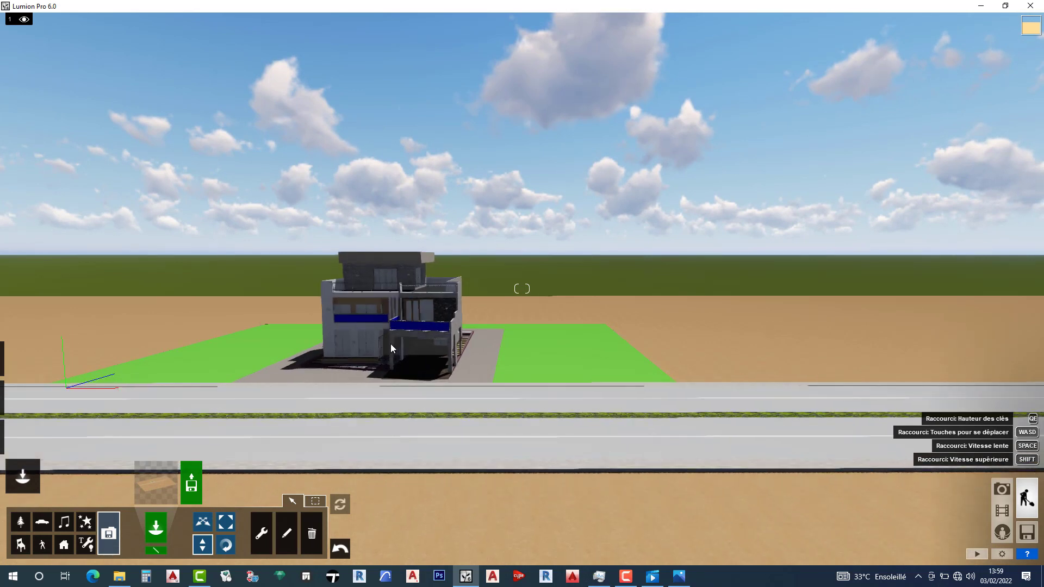
# Bring the camera forward to the front of the plot and shift it sideways until the house nears the view centre
pyautogui.scroll(2, 376, 341)
pyautogui.scroll(5, 376, 340)
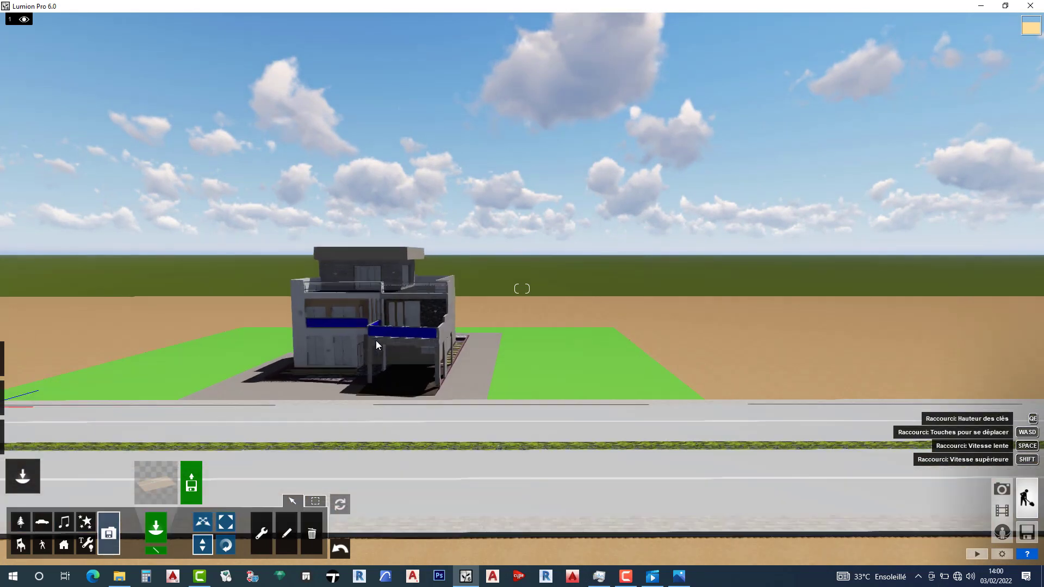
pyautogui.scroll(5, 377, 340)
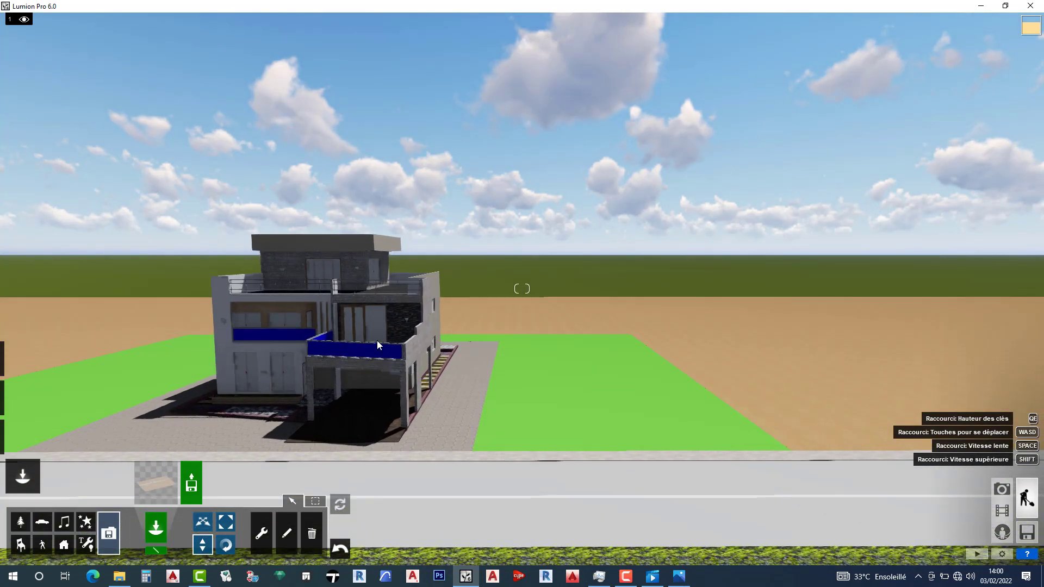
pyautogui.scroll(1, 377, 340)
pyautogui.press('a')
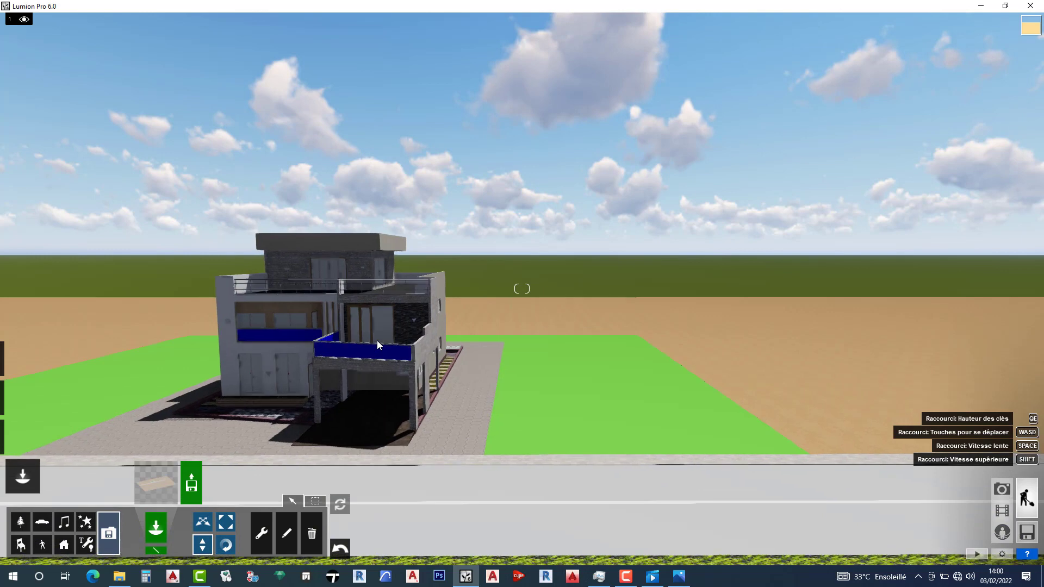
pyautogui.press('a')
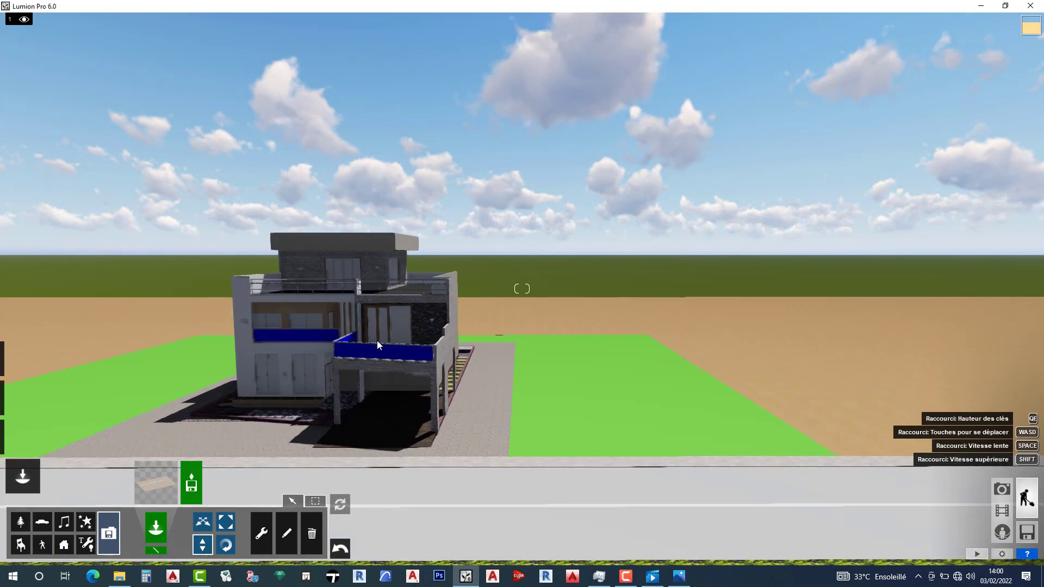
pyautogui.press('a')
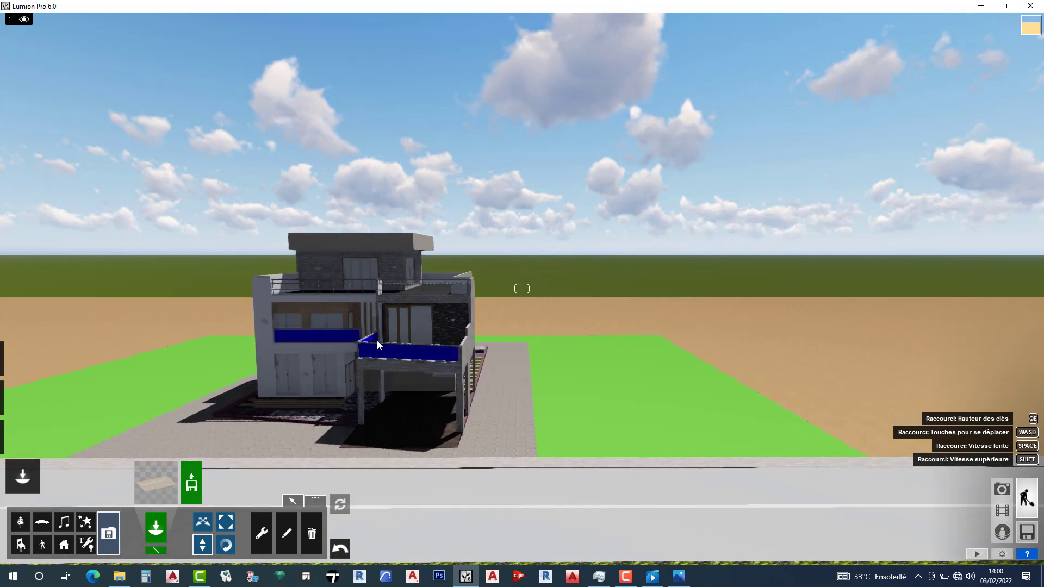
pyautogui.press('a')
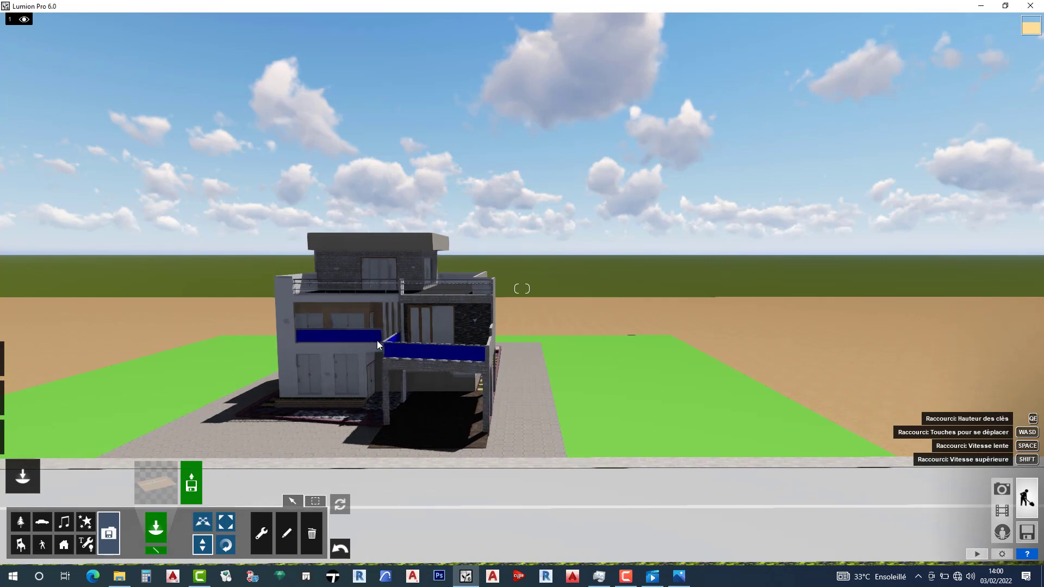
pyautogui.press('a')
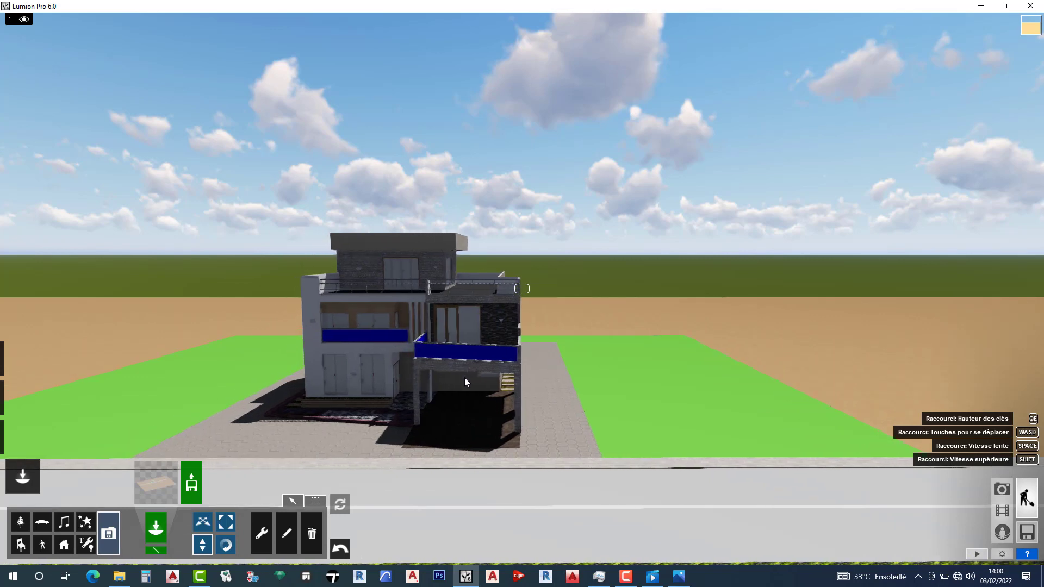
# Advance the camera over the paving for a close view of the balconies and carport
pyautogui.press('w')
pyautogui.press('w')
pyautogui.press('w')
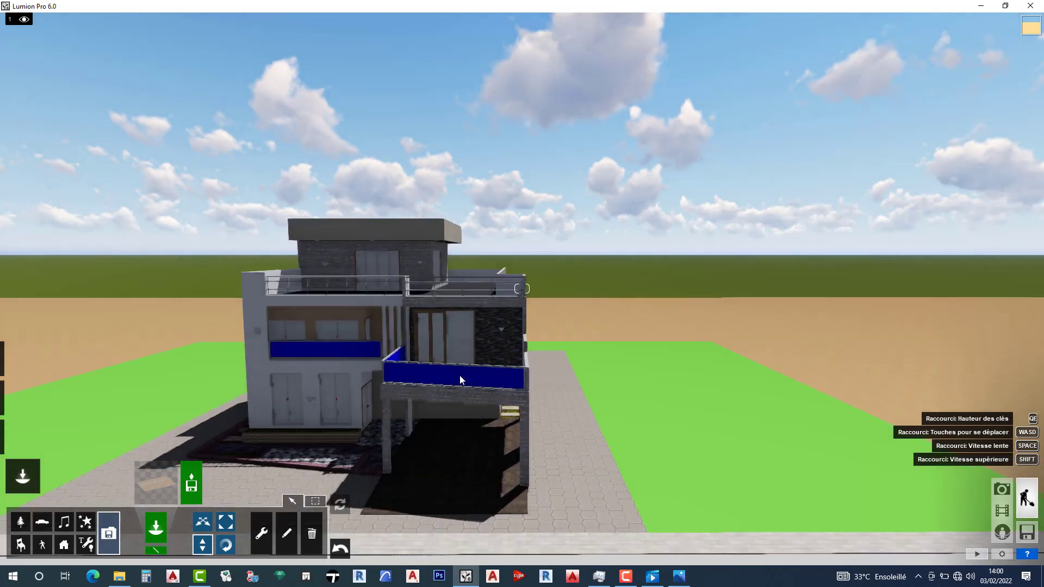
pyautogui.press('w')
pyautogui.press('w')
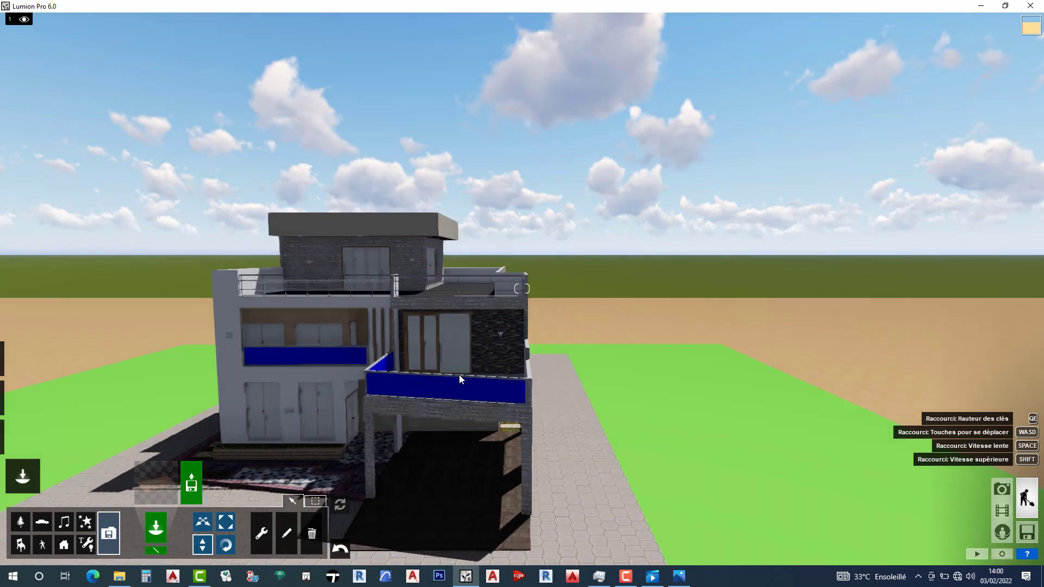
pyautogui.press('w')
pyautogui.press('w')
pyautogui.press('w')
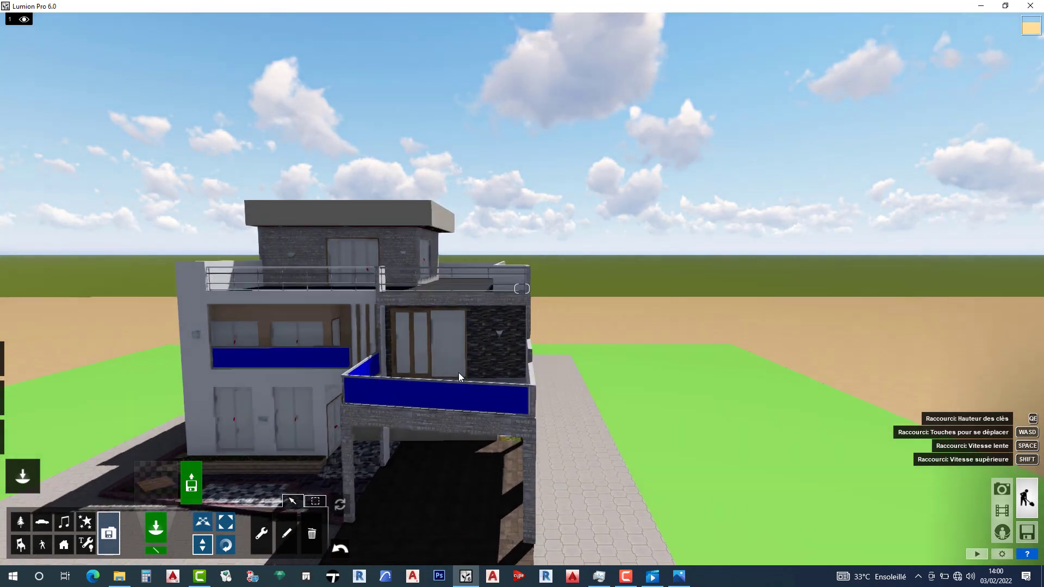
# Lower the camera to around the height of the house's upper balcony
pyautogui.press('e')
pyautogui.press('e')
pyautogui.press('e')
pyautogui.press('e')
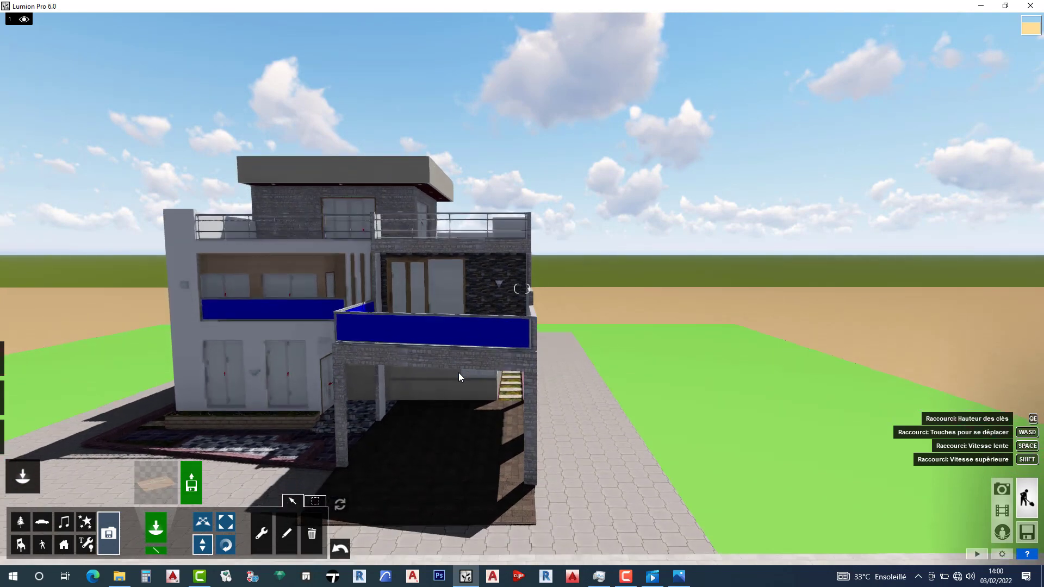
pyautogui.press('e')
pyautogui.press('e')
# Slide the camera sideways along the front facade to bring the house and its carport to the view centre
pyautogui.press('a')
pyautogui.press('a')
pyautogui.press('a')
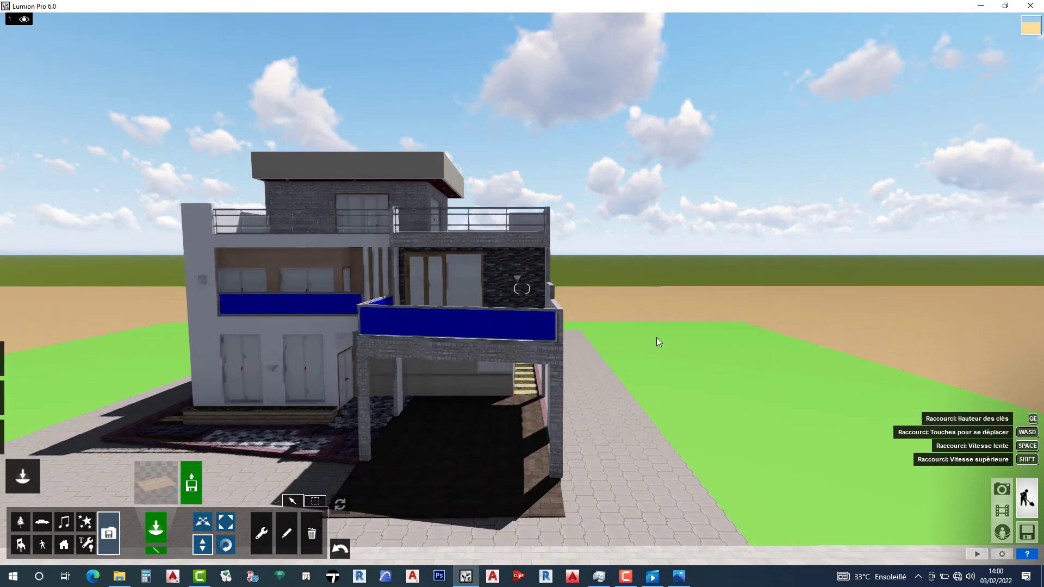
pyautogui.press('a')
pyautogui.press('a')
pyautogui.press('a')
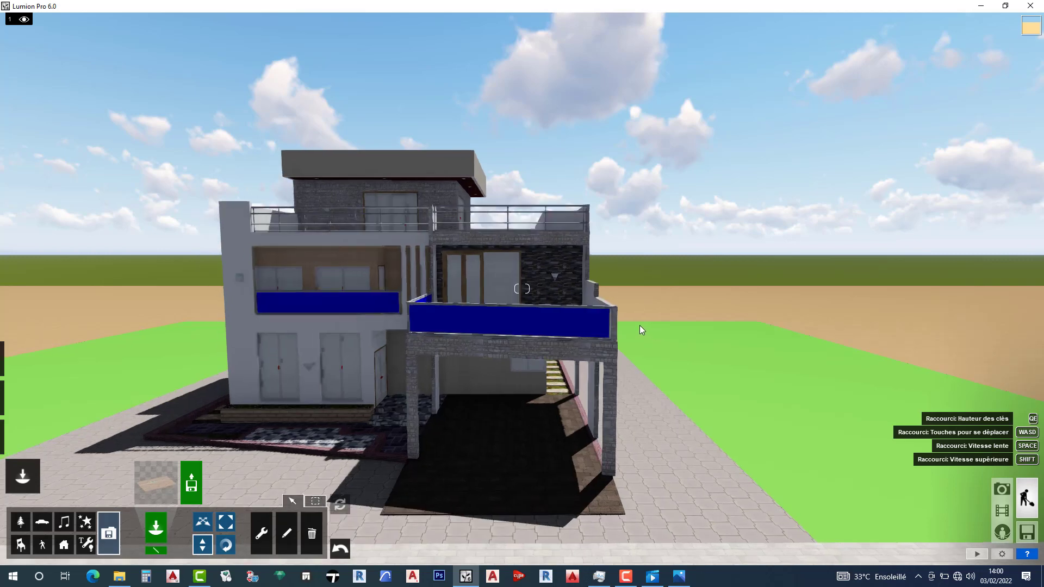
pyautogui.press('a')
pyautogui.press('a')
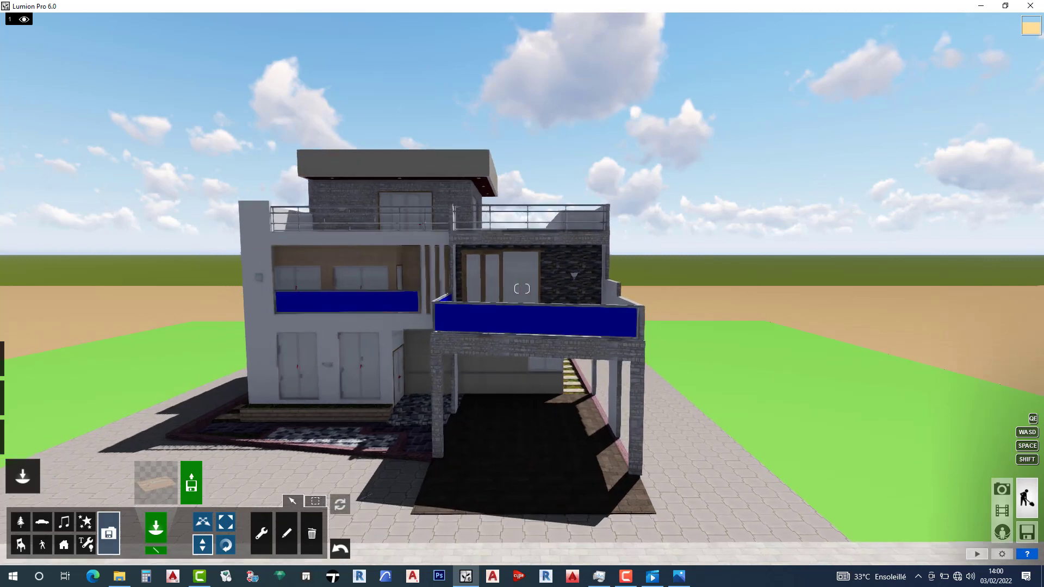
pyautogui.press('a')
pyautogui.press('a')
pyautogui.press('a')
# Adjust the view angle and drop the camera to road level, then raise it slightly to show the paved forecourt
pyautogui.moveTo(571, 361); pyautogui.dragTo(589, 337, button='right')
pyautogui.press('e')
pyautogui.press('e')
pyautogui.press('e')
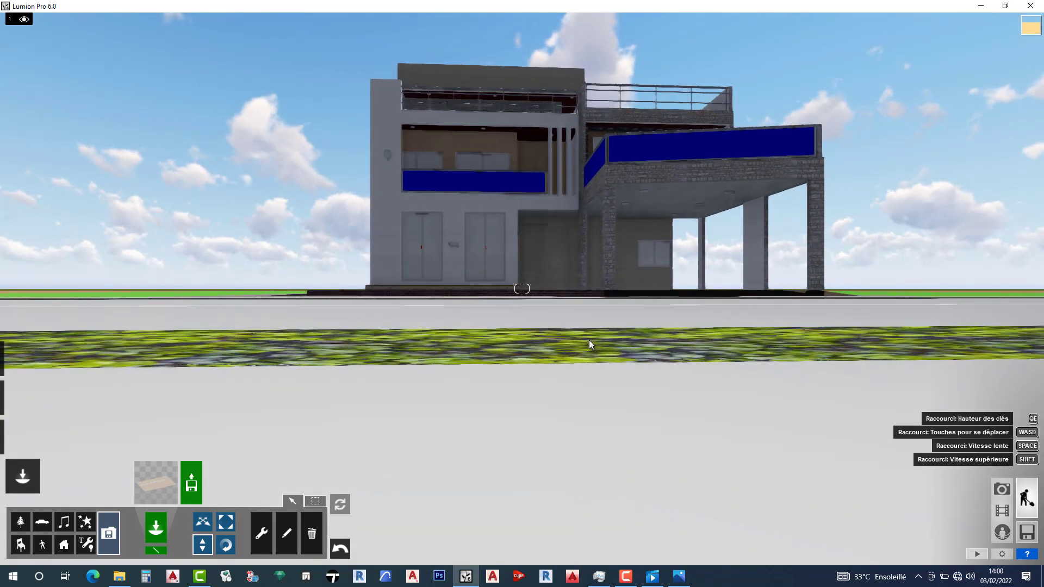
pyautogui.press('q')
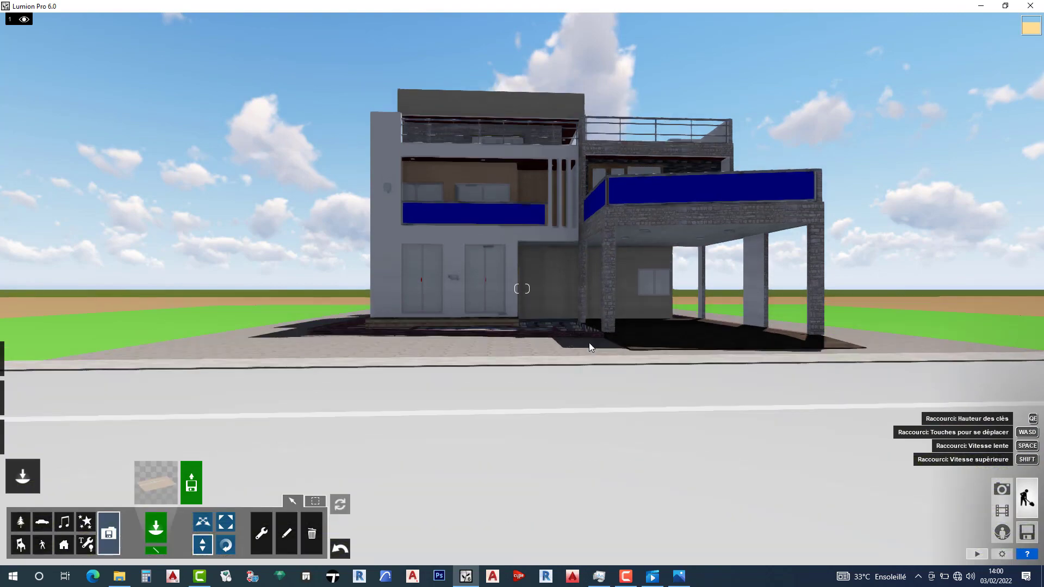
pyautogui.press('q')
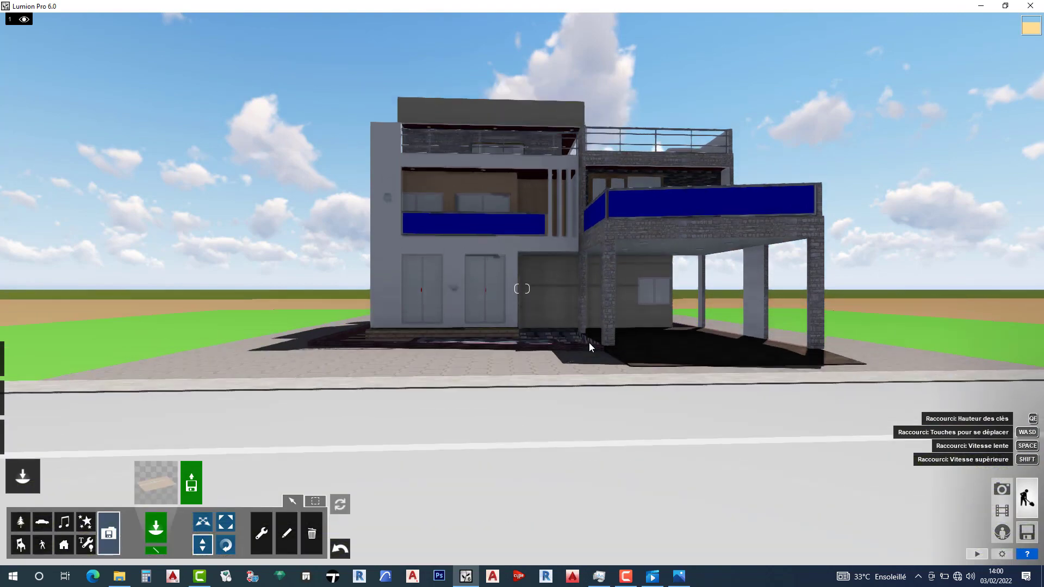
pyautogui.press('q')
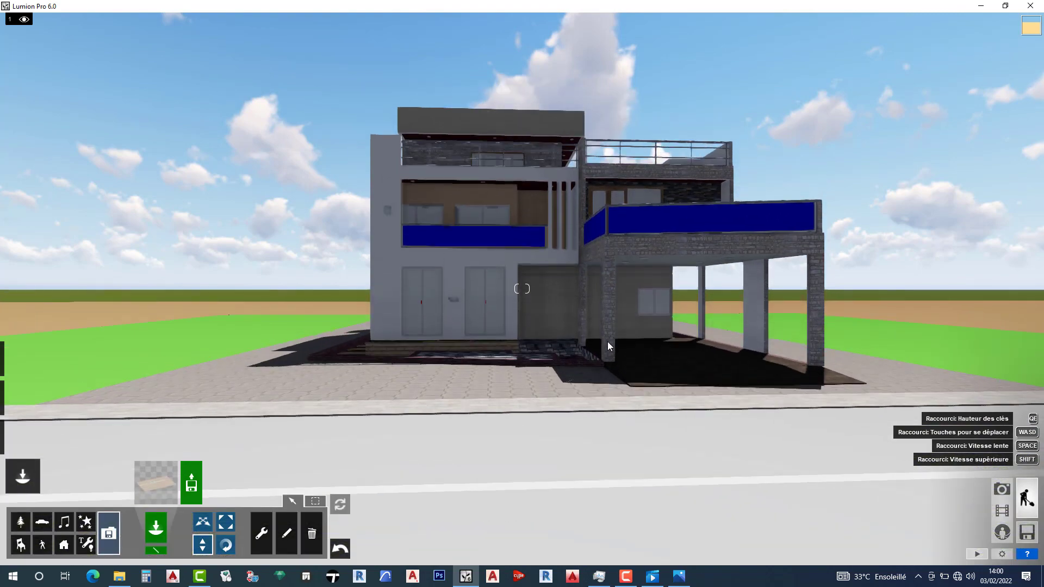
pyautogui.press('q')
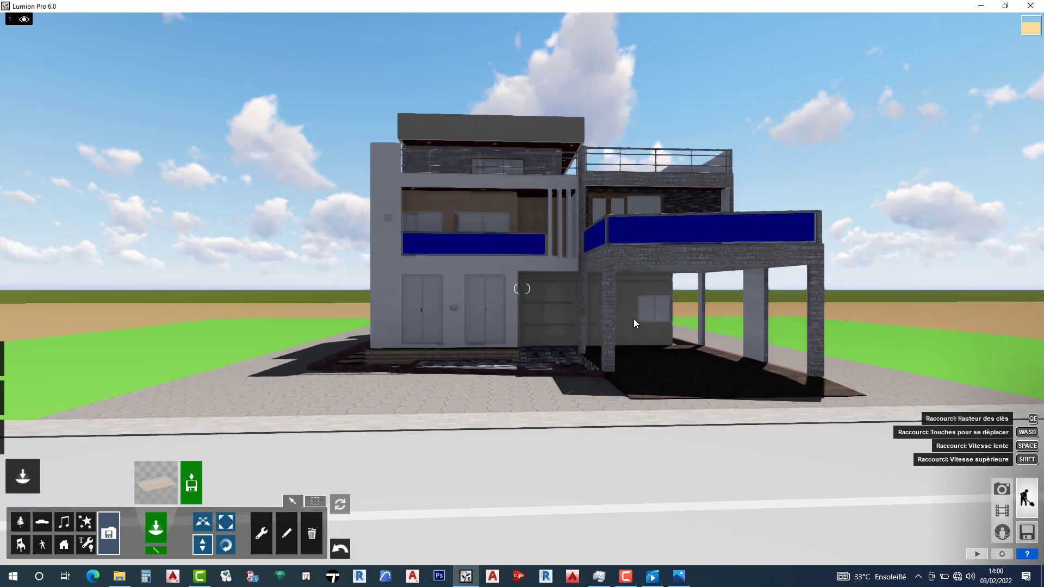
# Fine-tune the camera's sideways position and height to frame the whole front facade, and switch to the reference image
pyautogui.press('d')
pyautogui.press('e')
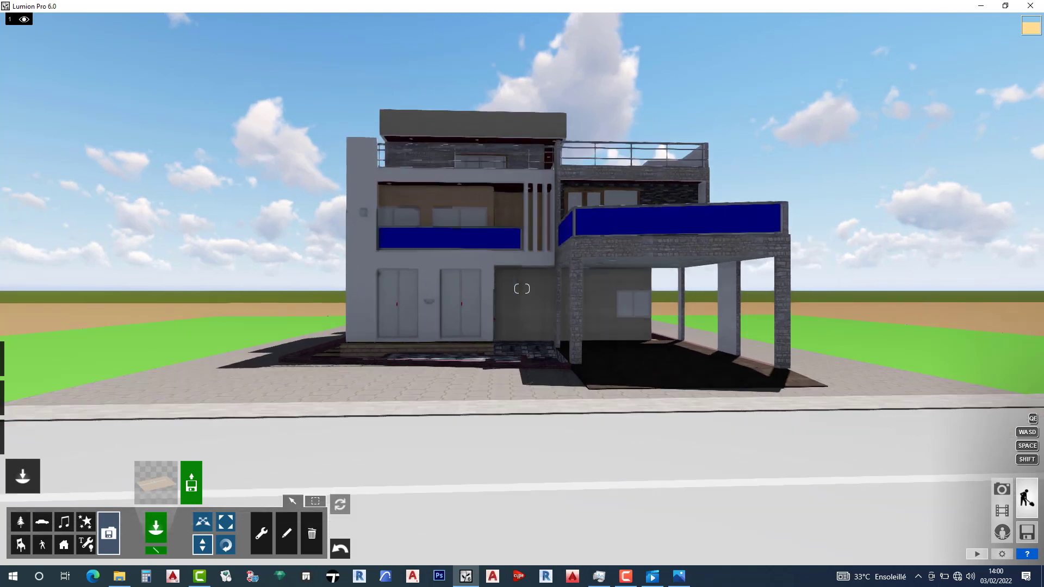
pyautogui.press('d')
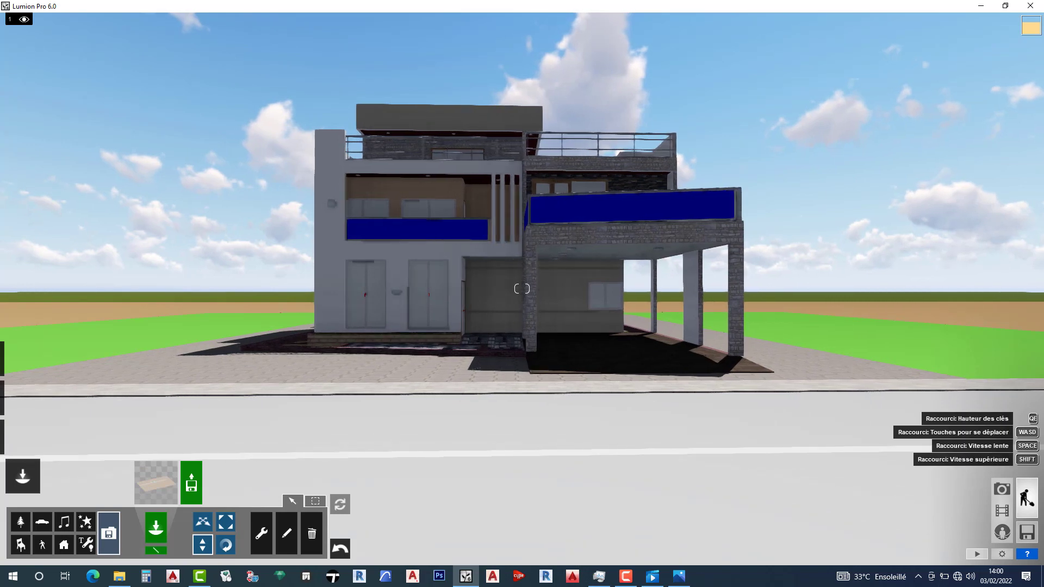
pyautogui.press('q')
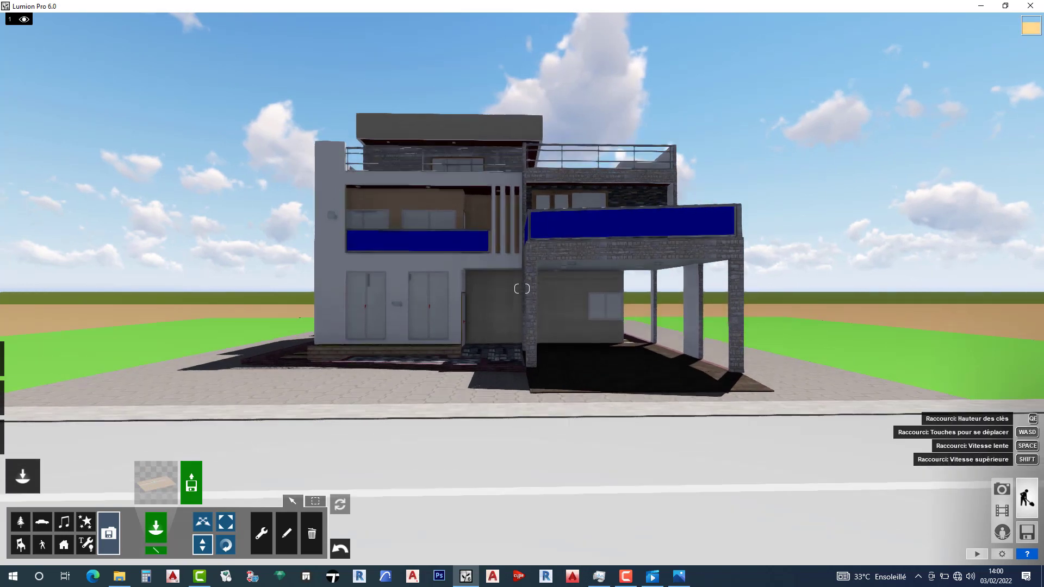
pyautogui.moveTo(555, 319); pyautogui.dragTo(568, 340, button='middle')
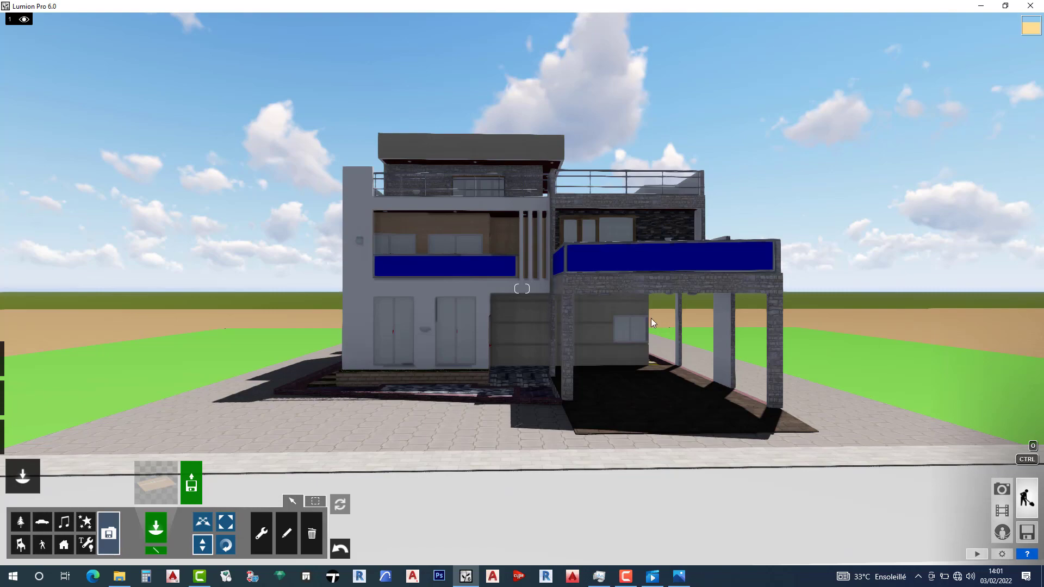
pyautogui.click(681, 578)
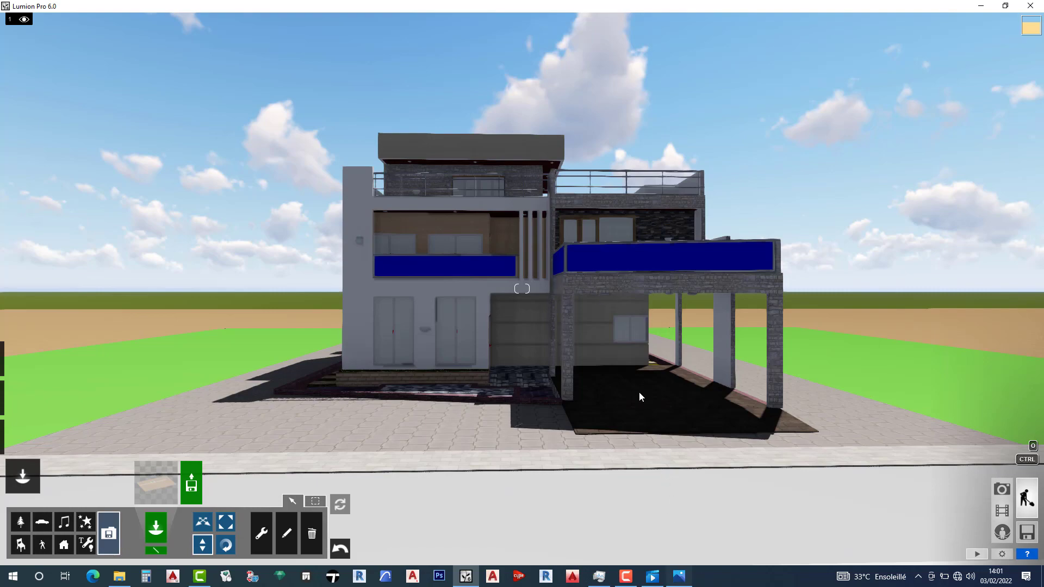